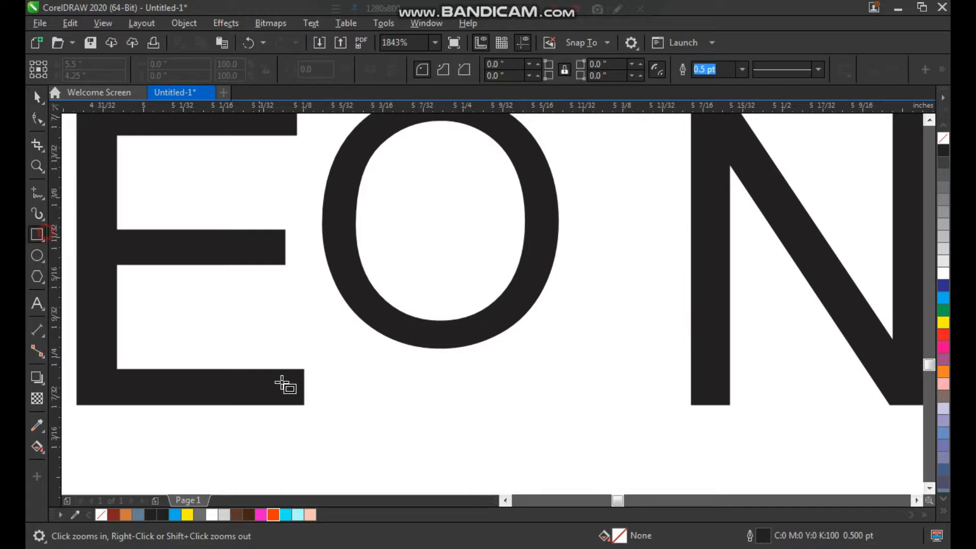
- Draw a fully rounded bar about 0.183 in wide and 0.024 in high beneath the letter O, filled black without an outline
{"action": "left_click_drag", "start_coordinate": [332, 361], "coordinate": [502, 402]}
{"action": "key", "text": "space"}
{"action": "key", "text": "F10"}
{"action": "key", "text": "space"}
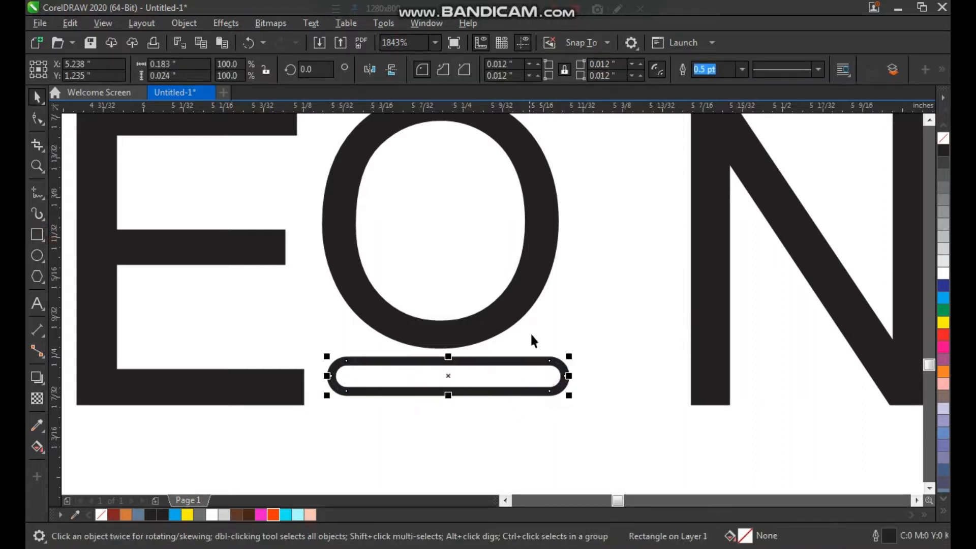
{"action": "left_click", "coordinate": [943, 151]}
{"action": "right_click", "coordinate": [944, 138]}
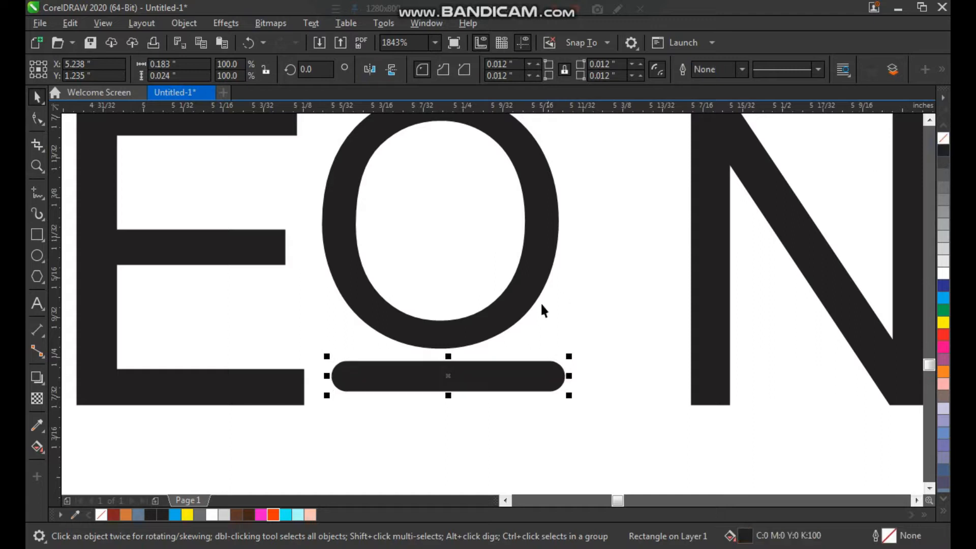
- Align the rounded bar and the letter O so the bar is centred beneath it
{"action": "left_click", "coordinate": [533, 296], "text": "shift"}
{"action": "key", "text": "e"}
{"action": "left_click", "coordinate": [612, 312]}
- Move the final N of NEON closer to the letter O
{"action": "key", "text": "z"}
{"action": "scroll", "coordinate": [503, 292], "scroll_direction": "down", "scroll_amount": 3}
{"action": "left_click_drag", "start_coordinate": [359, 180], "coordinate": [563, 399]}
{"action": "left_click_drag", "start_coordinate": [708, 337], "coordinate": [635, 330]}
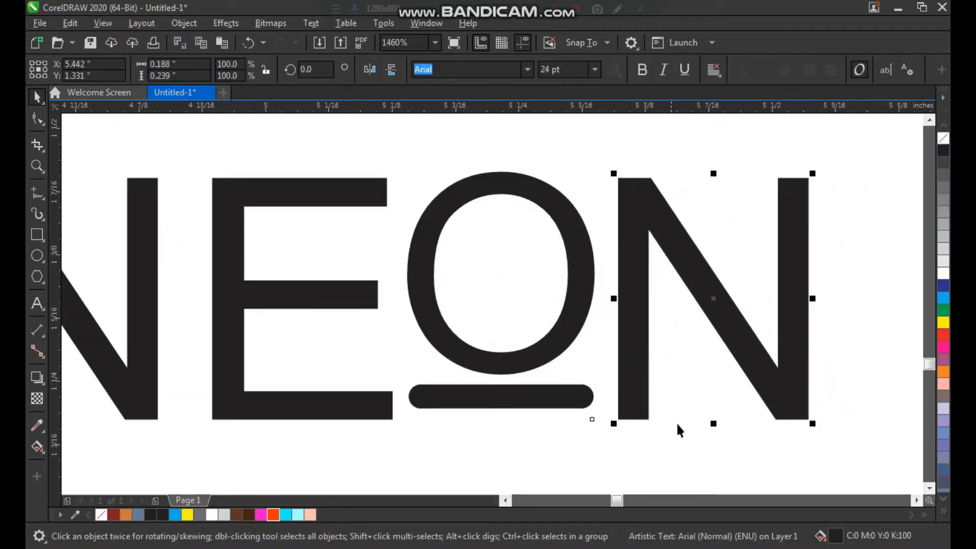
{"action": "left_click", "coordinate": [699, 432]}
- Convert the NEON letters and the bar to curves and weld them into one shape
{"action": "scroll", "coordinate": [623, 305], "scroll_direction": "down", "scroll_amount": 1}
{"action": "left_click_drag", "start_coordinate": [808, 174], "coordinate": [553, 288]}
{"action": "left_click_drag", "start_coordinate": [193, 406], "coordinate": [193, 407]}
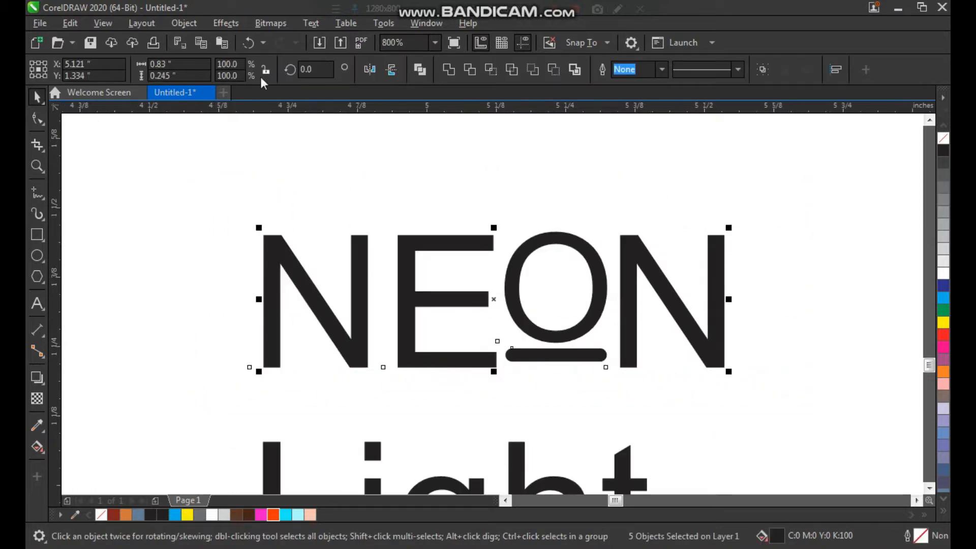
{"action": "left_click", "coordinate": [173, 29]}
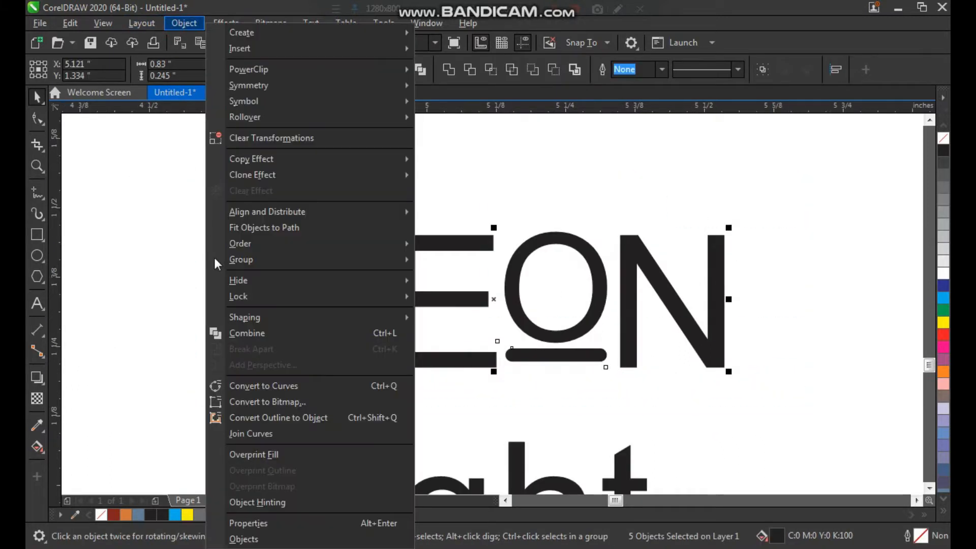
{"action": "left_click", "coordinate": [264, 382]}
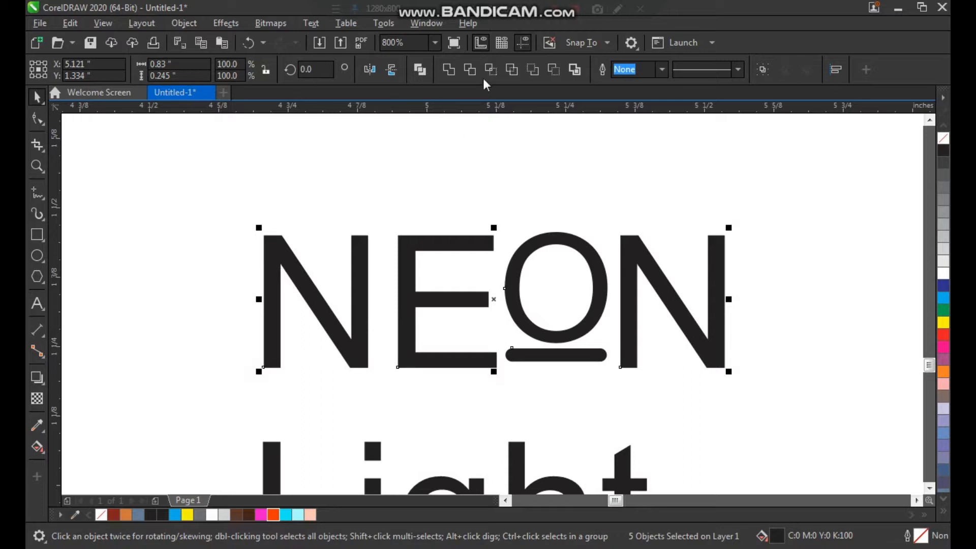
{"action": "left_click", "coordinate": [449, 68]}
{"action": "left_click", "coordinate": [520, 181]}
- Change the font of the word Light to a calligraphic script typeface
{"action": "scroll", "coordinate": [457, 255], "scroll_direction": "down", "scroll_amount": 1}
{"action": "key", "text": "F2"}
{"action": "left_click_drag", "start_coordinate": [334, 214], "coordinate": [679, 479]}
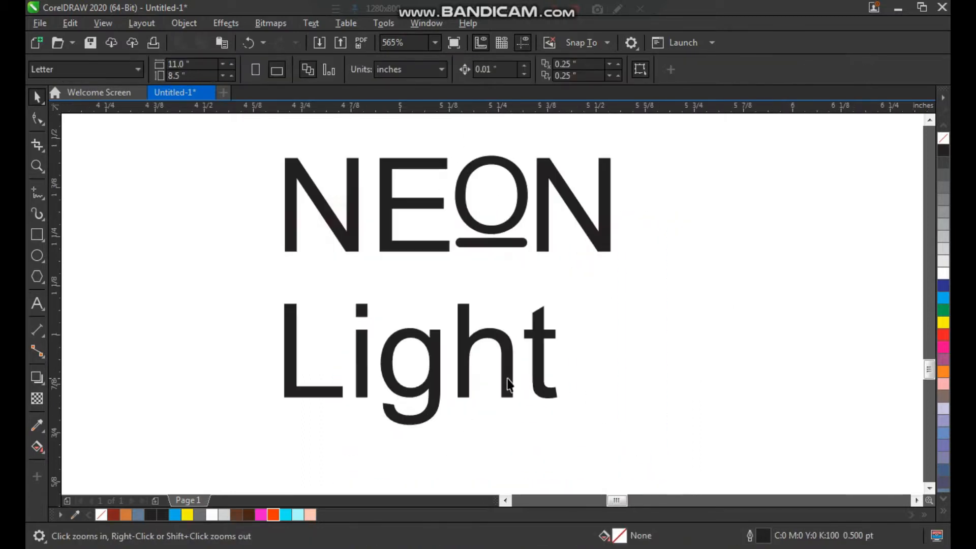
{"action": "left_click", "coordinate": [507, 365]}
{"action": "left_click", "coordinate": [529, 68]}
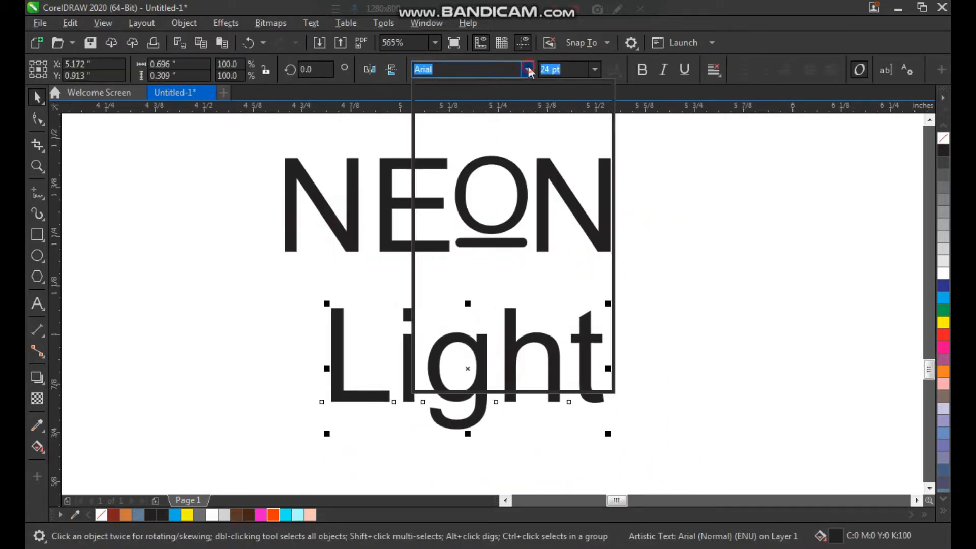
{"action": "left_click", "coordinate": [510, 115]}
- Shrink the word Light over the lower part of NEON and group the two words
{"action": "left_click_drag", "start_coordinate": [549, 446], "coordinate": [477, 404]}
{"action": "left_click_drag", "start_coordinate": [465, 371], "coordinate": [517, 279]}
{"action": "left_click", "coordinate": [527, 208], "text": "shift"}
{"action": "left_click", "coordinate": [212, 358]}
{"action": "left_click_drag", "start_coordinate": [212, 357], "coordinate": [656, 152]}
{"action": "key", "text": "ctrl+g"}
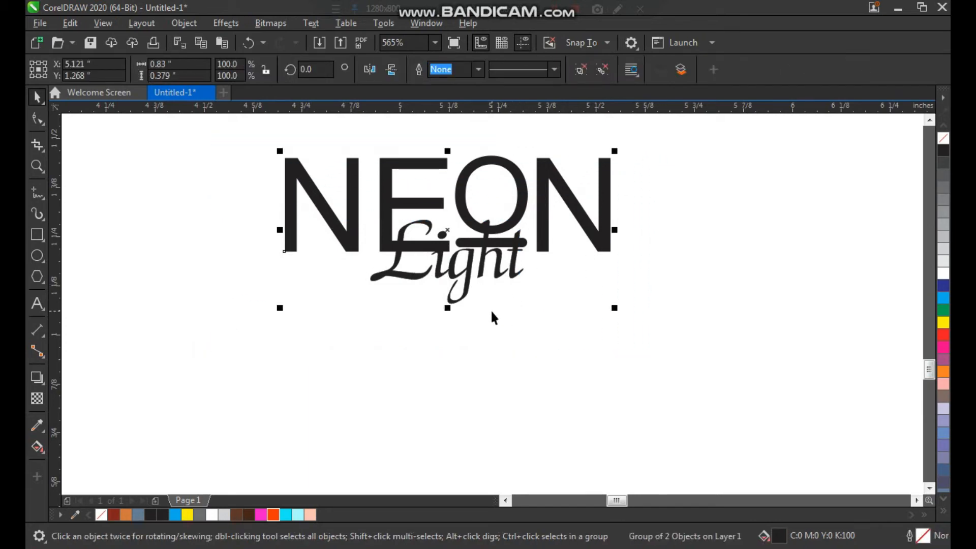
- Enlarge the NEON Light group to about 3.87 in wide and centre it on the brick wall image
{"action": "scroll", "coordinate": [425, 350], "scroll_direction": "down", "scroll_amount": 5}
{"action": "key", "text": "F2"}
{"action": "left_click_drag", "start_coordinate": [616, 126], "coordinate": [258, 388]}
{"action": "left_click", "coordinate": [474, 294], "text": "shift"}
{"action": "key", "text": "c"}
{"action": "key", "text": "e"}
{"action": "left_click", "coordinate": [734, 290]}
{"action": "scroll", "coordinate": [451, 246], "scroll_direction": "down", "scroll_amount": 3}
{"action": "key", "text": "z"}
{"action": "left_click_drag", "start_coordinate": [338, 152], "coordinate": [669, 399]}
{"action": "key", "text": "space"}
{"action": "left_click", "coordinate": [552, 288]}
{"action": "left_click", "coordinate": [678, 349]}
{"action": "key", "text": "shift+F2"}
{"action": "left_click", "coordinate": [715, 247]}
{"action": "left_click_drag", "start_coordinate": [603, 203], "coordinate": [576, 200]}
{"action": "key", "text": "ctrl+z"}
{"action": "left_click", "coordinate": [708, 236]}
{"action": "left_click_drag", "start_coordinate": [639, 205], "coordinate": [628, 207]}
{"action": "key", "text": "ctrl+z"}
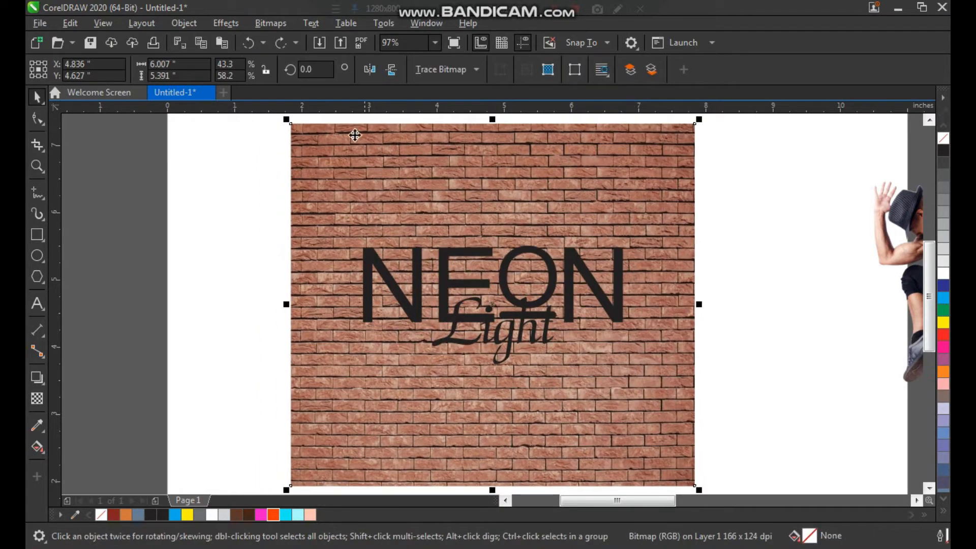
- Apply a black elliptical Vignette effect to the brick wall image with offset 95 and fade 100
{"action": "left_click", "coordinate": [273, 28]}
{"action": "mouse_move", "coordinate": [232, 20]}
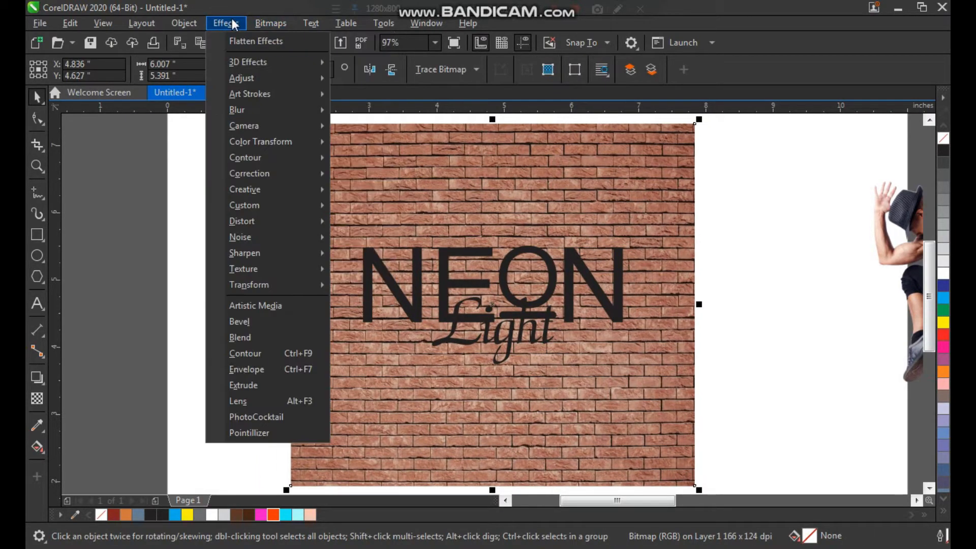
{"action": "mouse_move", "coordinate": [291, 192]}
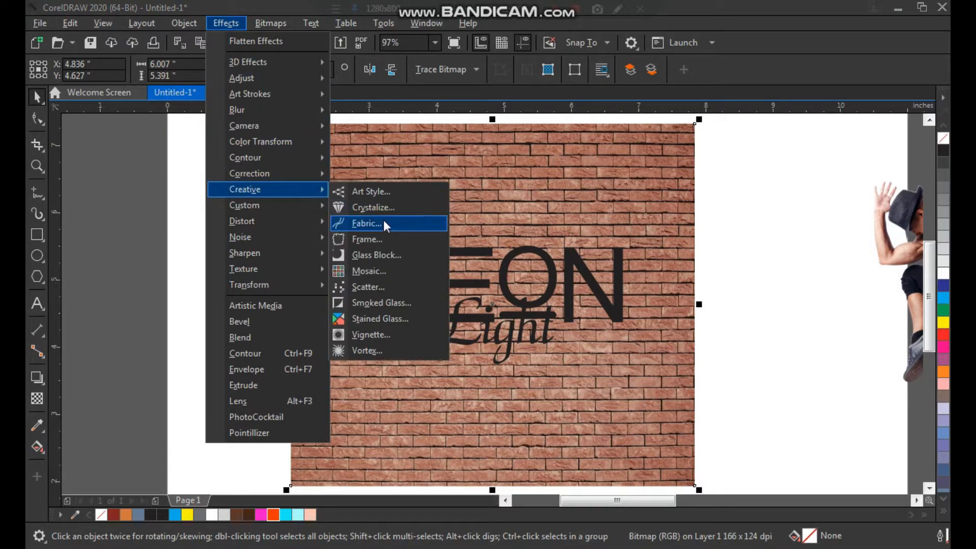
{"action": "left_click", "coordinate": [386, 337]}
{"action": "left_click_drag", "start_coordinate": [510, 154], "coordinate": [226, 101]}
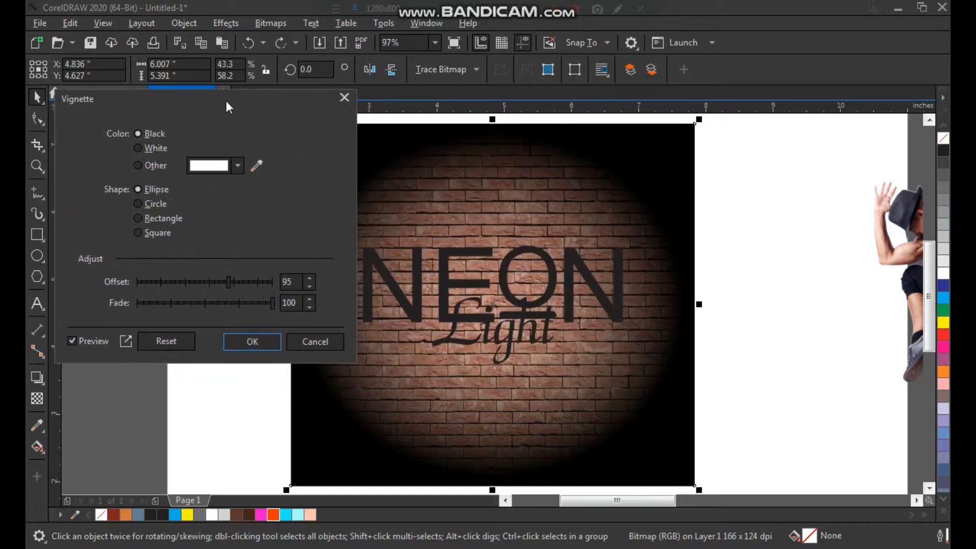
{"action": "left_click", "coordinate": [252, 342]}
{"action": "left_click", "coordinate": [835, 340]}
- Ungroup the NEON Light lettering on the brick wall
{"action": "left_click", "coordinate": [611, 308]}
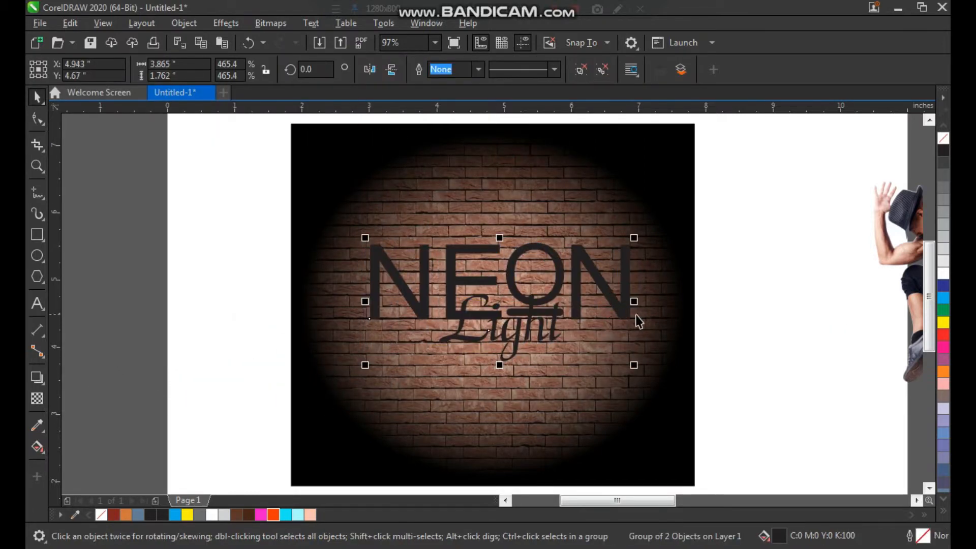
{"action": "key", "text": "ctrl+u"}
{"action": "key", "text": "z"}
{"action": "left_click_drag", "start_coordinate": [686, 205], "coordinate": [356, 400]}
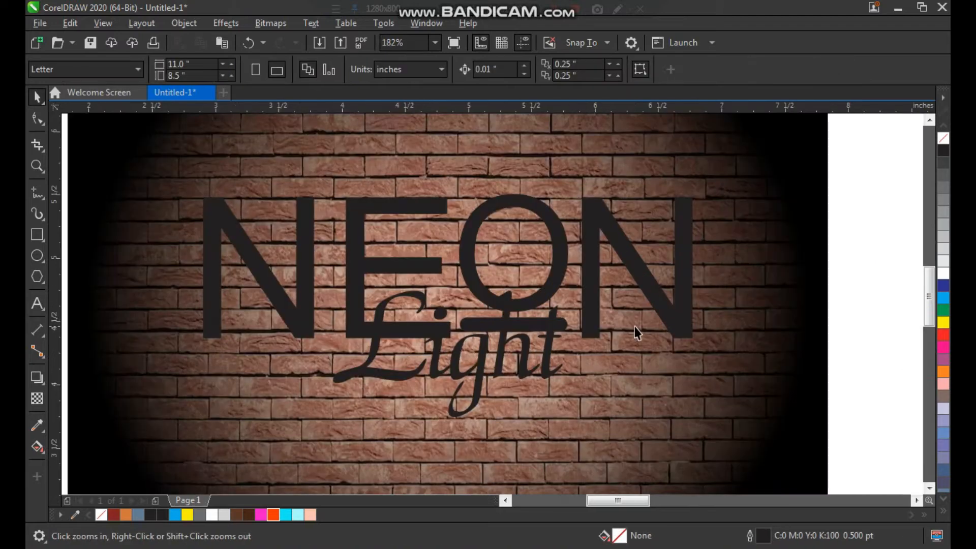
{"action": "key", "text": "space"}
- Remove the fill from the NEON lettering and give it a black outline
{"action": "left_click", "coordinate": [663, 312]}
{"action": "key", "text": "z"}
{"action": "left_click_drag", "start_coordinate": [756, 167], "coordinate": [610, 387]}
{"action": "key", "text": "space"}
{"action": "right_click", "coordinate": [942, 149]}
{"action": "left_click", "coordinate": [941, 137]}
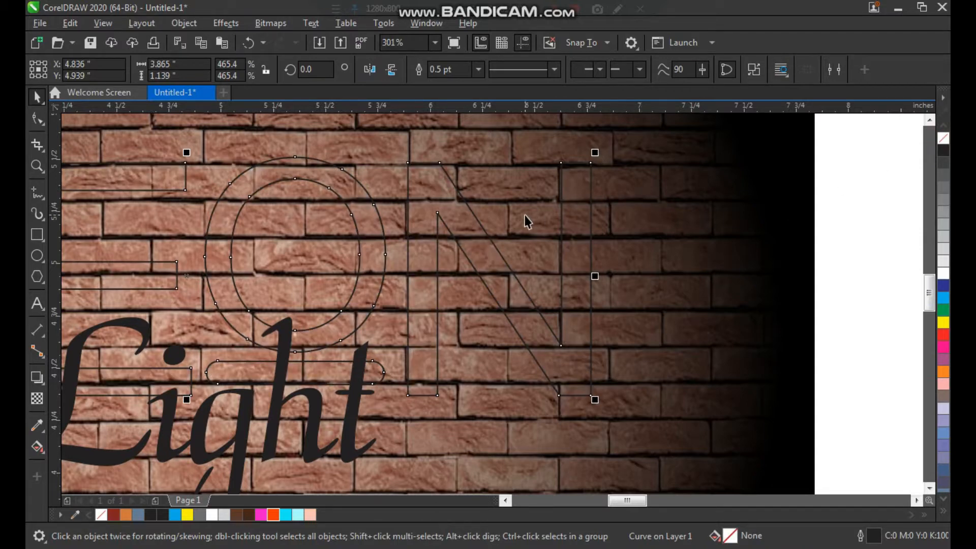
- Set the outline width of the NEON lettering to 2.0 pt
{"action": "left_click", "coordinate": [478, 69]}
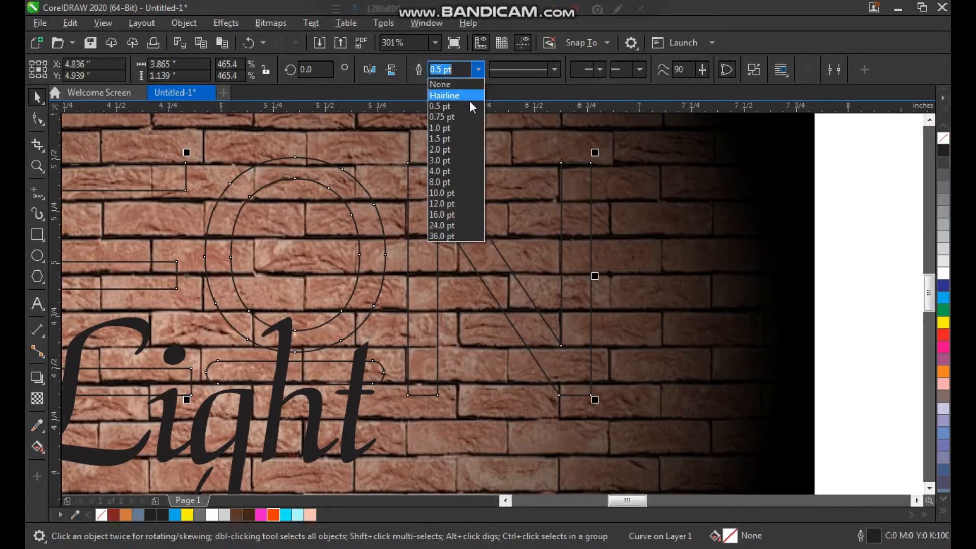
{"action": "left_click", "coordinate": [452, 149]}
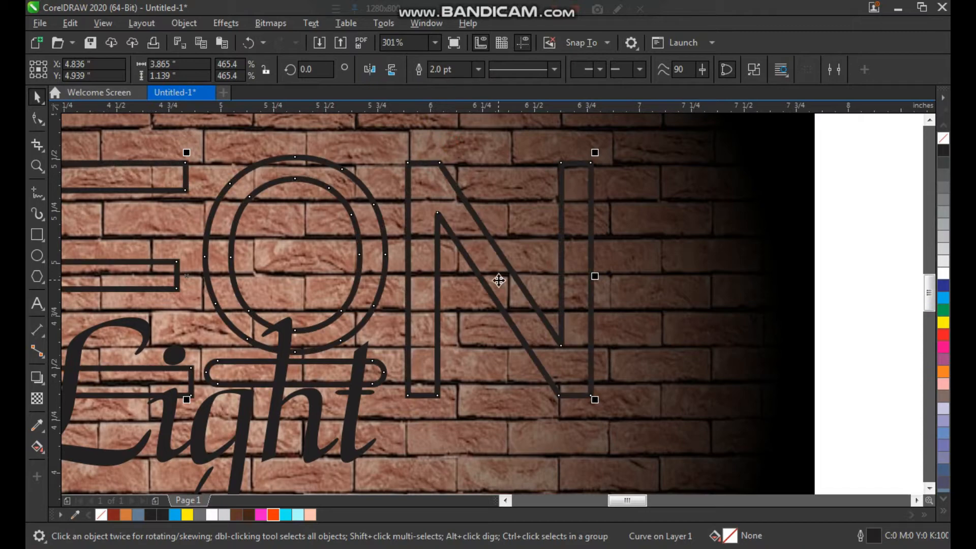
{"action": "key", "text": "space"}
{"action": "right_click", "coordinate": [527, 216]}
{"action": "left_click_drag", "start_coordinate": [157, 402], "coordinate": [158, 402]}
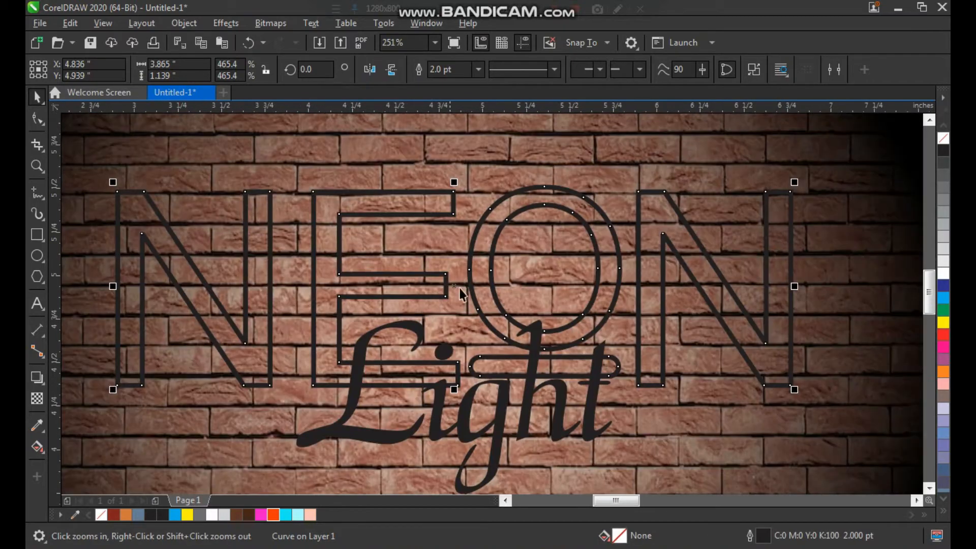
{"action": "left_click_drag", "start_coordinate": [482, 271], "coordinate": [502, 269]}
{"action": "key", "text": "ctrl+z"}
{"action": "scroll", "coordinate": [535, 258], "scroll_direction": "down", "scroll_amount": 1}
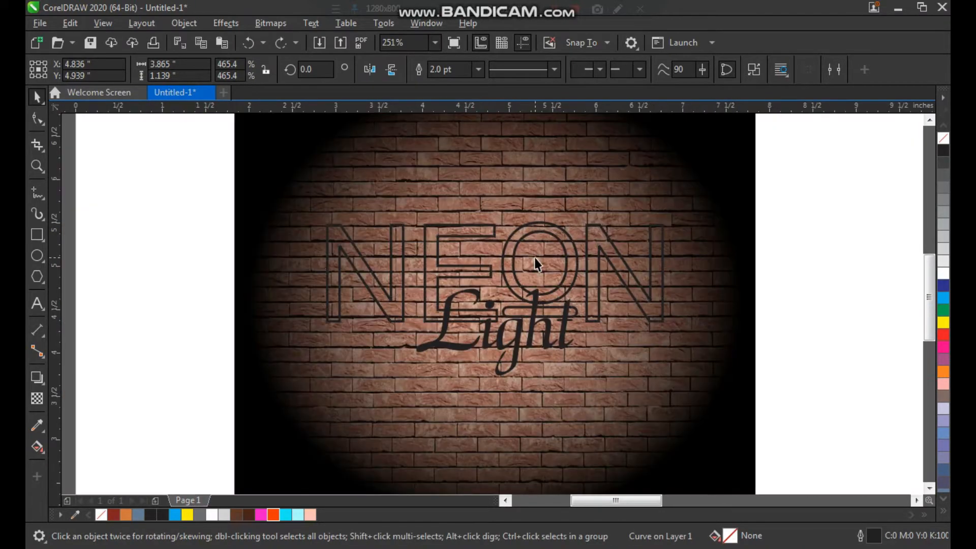
{"action": "key", "text": "F2"}
{"action": "left_click_drag", "start_coordinate": [474, 195], "coordinate": [694, 360]}
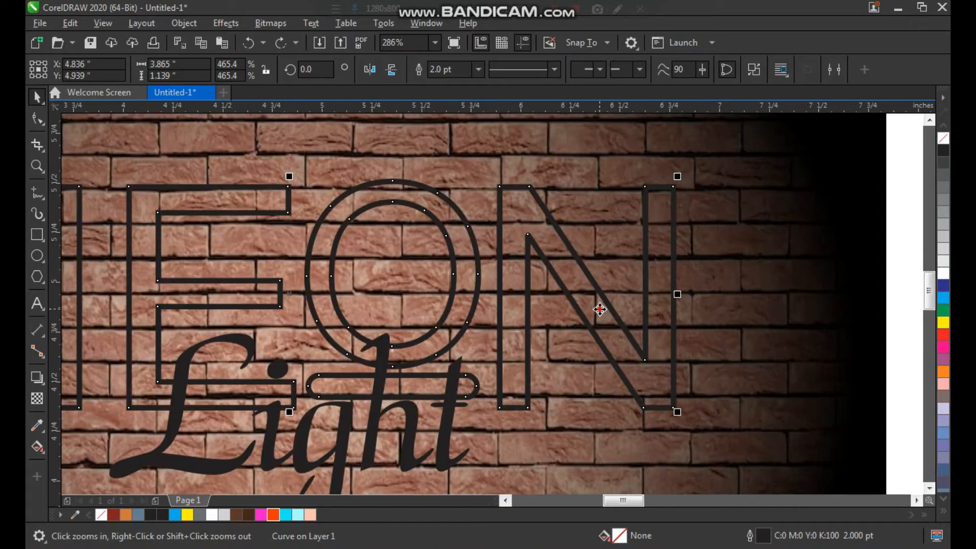
{"action": "left_click_drag", "start_coordinate": [594, 311], "coordinate": [605, 317]}
{"action": "key", "text": "ctrl+z"}
- Reduce the outline width of the NEON lettering to 1.5 pt
{"action": "scroll", "coordinate": [600, 309], "scroll_direction": "down", "scroll_amount": 1}
{"action": "key", "text": "F2"}
{"action": "left_click_drag", "start_coordinate": [690, 185], "coordinate": [219, 426]}
{"action": "left_click", "coordinate": [478, 69]}
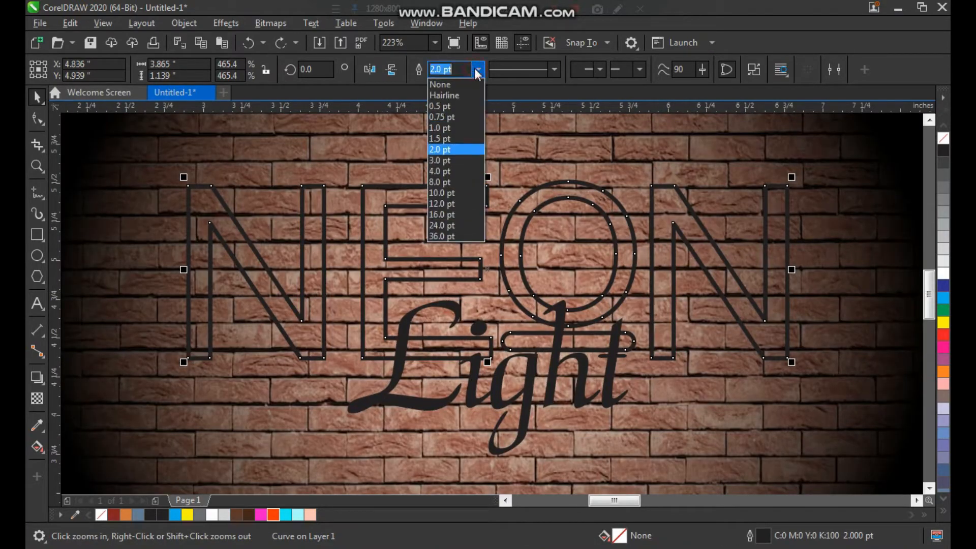
{"action": "left_click", "coordinate": [463, 143]}
{"action": "scroll", "coordinate": [372, 268], "scroll_direction": "down", "scroll_amount": 3}
{"action": "left_click_drag", "start_coordinate": [249, 200], "coordinate": [589, 358]}
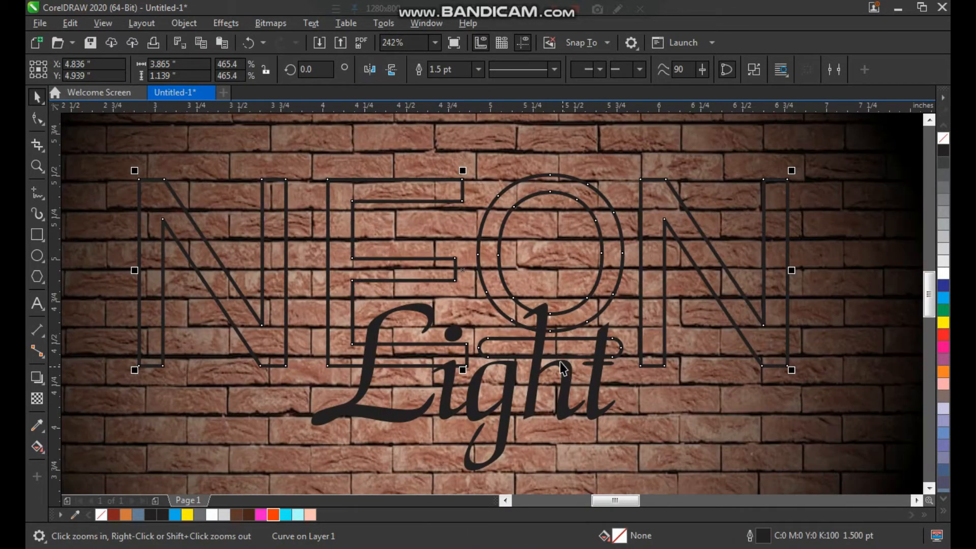
- Colour the NEON outline light peach (#FFC2AF) from the document palette
{"action": "key", "text": "F7"}
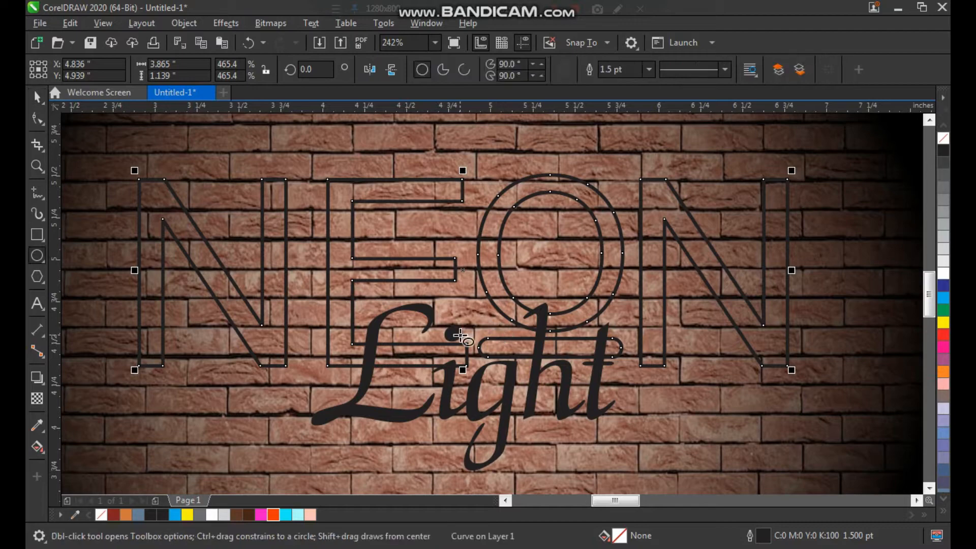
{"action": "key", "text": "space"}
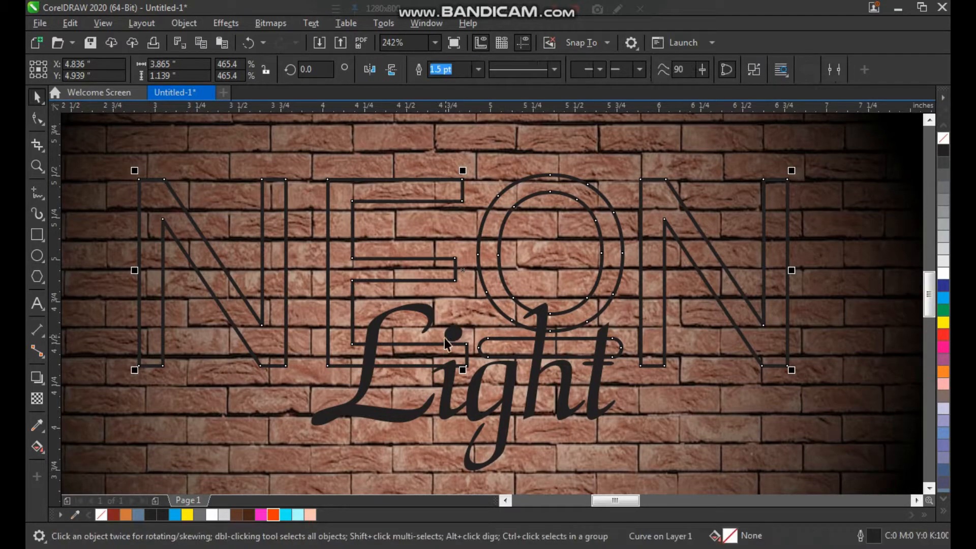
{"action": "right_click", "coordinate": [310, 515]}
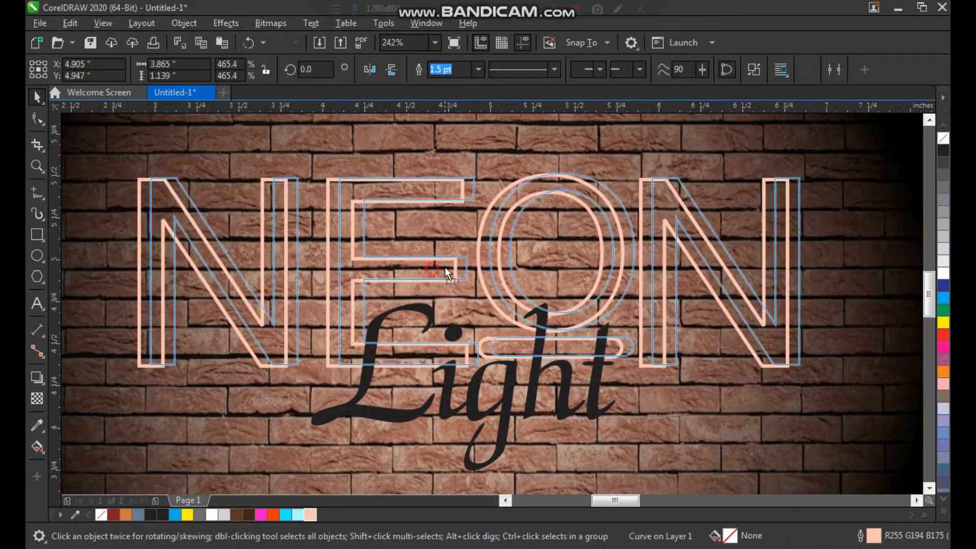
{"action": "left_click", "coordinate": [519, 382]}
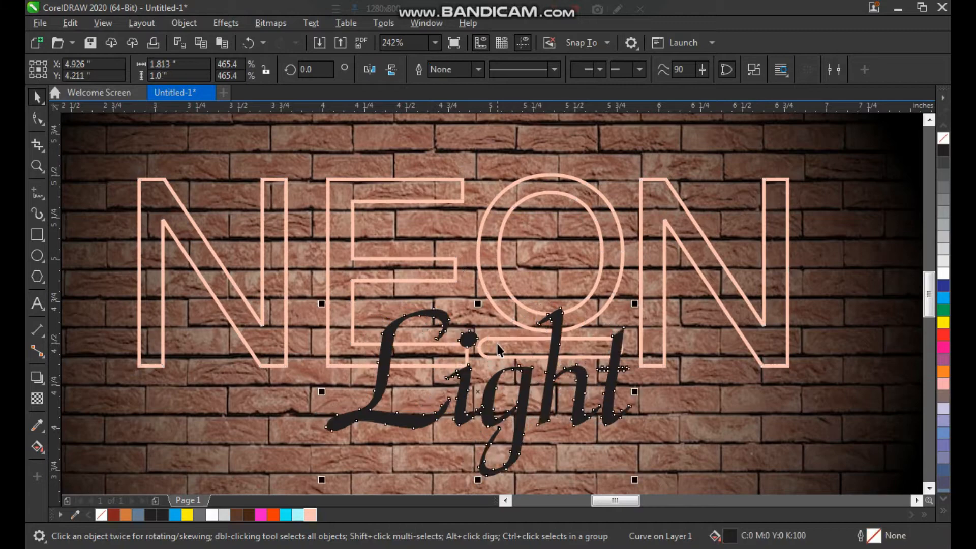
{"action": "left_click_drag", "start_coordinate": [500, 215], "coordinate": [513, 210]}
{"action": "key", "text": "ctrl+z"}
- Add a drop shadow to the NEON outline with the Drop Shadow tool
{"action": "key", "text": "F3"}
{"action": "key", "text": "F2"}
{"action": "left_click_drag", "start_coordinate": [245, 193], "coordinate": [662, 382]}
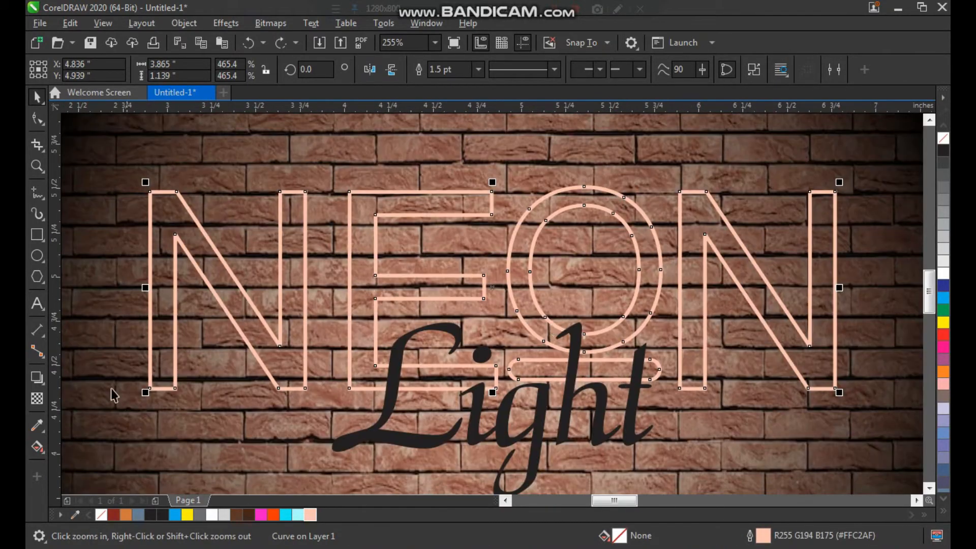
{"action": "left_click", "coordinate": [46, 388]}
{"action": "left_click", "coordinate": [87, 376]}
{"action": "left_click_drag", "start_coordinate": [492, 289], "coordinate": [524, 304]}
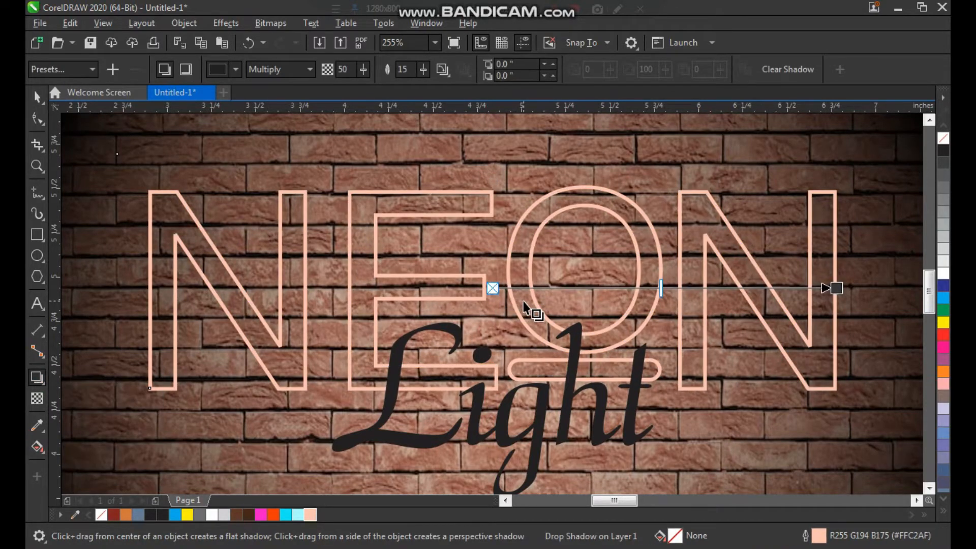
- Change the feather direction of the NEON shadow and set its opacity to 100
{"action": "left_click", "coordinate": [443, 70]}
{"action": "left_click", "coordinate": [462, 134]}
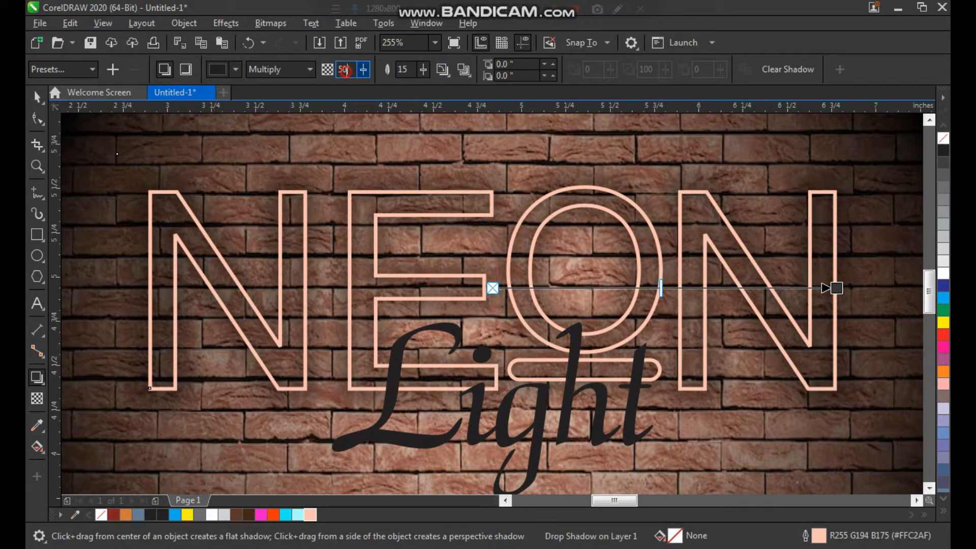
{"action": "key", "text": "Return"}
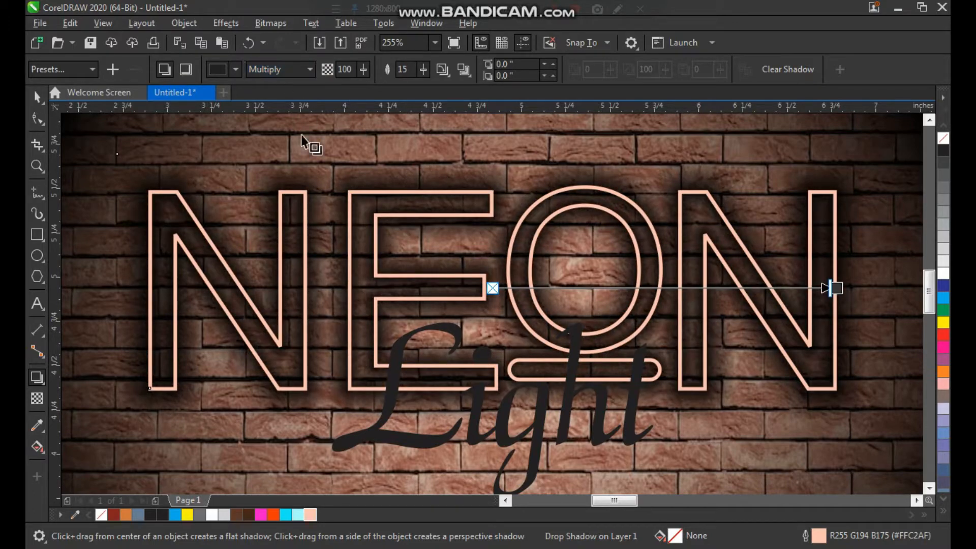
- Set the NEON shadow's colour to orange-red by sampling the swatch in the document palette
{"action": "left_click", "coordinate": [234, 71]}
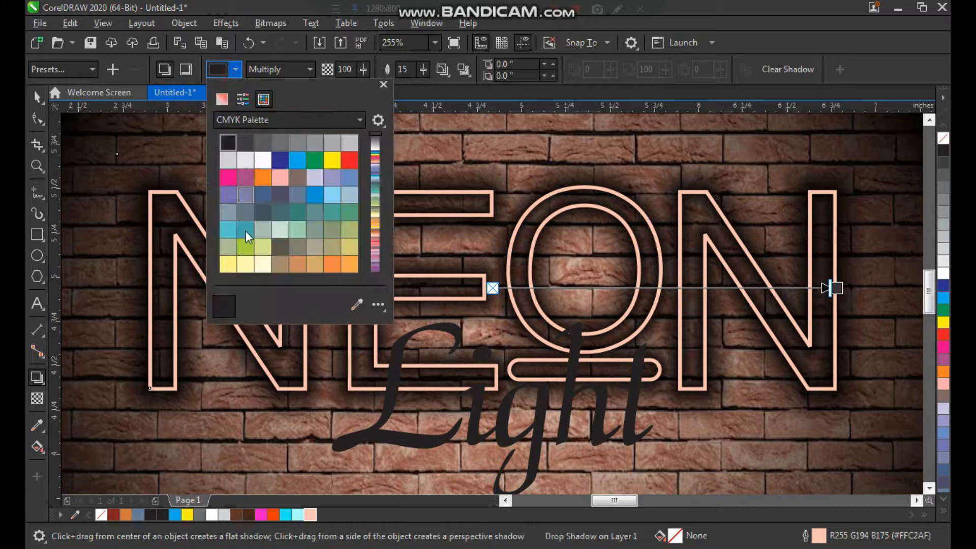
{"action": "left_click", "coordinate": [356, 304]}
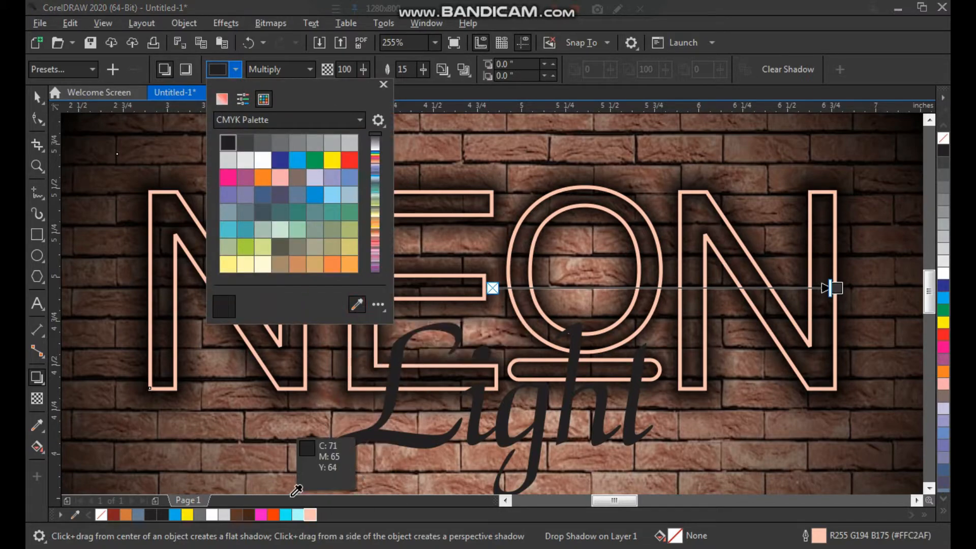
{"action": "left_click", "coordinate": [274, 515]}
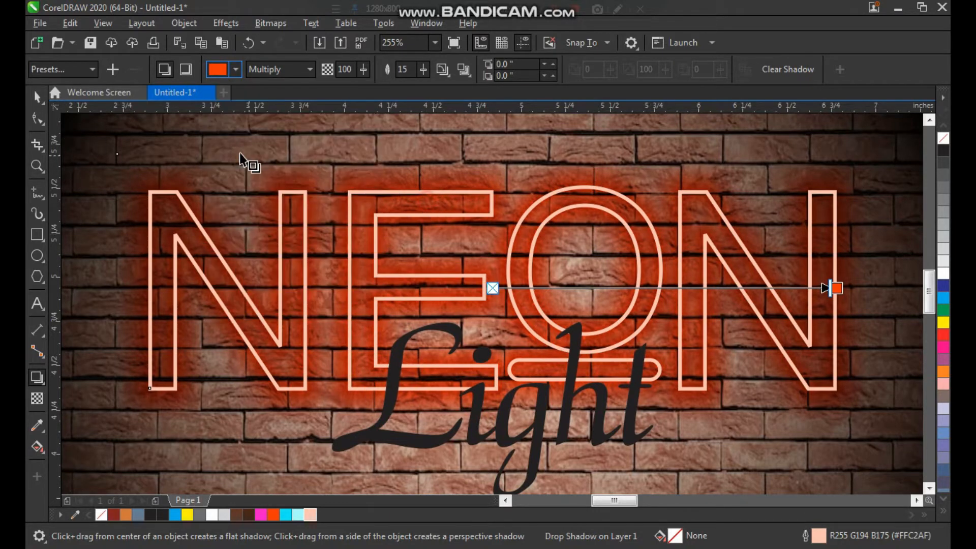
{"action": "left_click", "coordinate": [41, 97]}
{"action": "left_click_drag", "start_coordinate": [369, 209], "coordinate": [377, 198]}
{"action": "key", "text": "ctrl+z"}
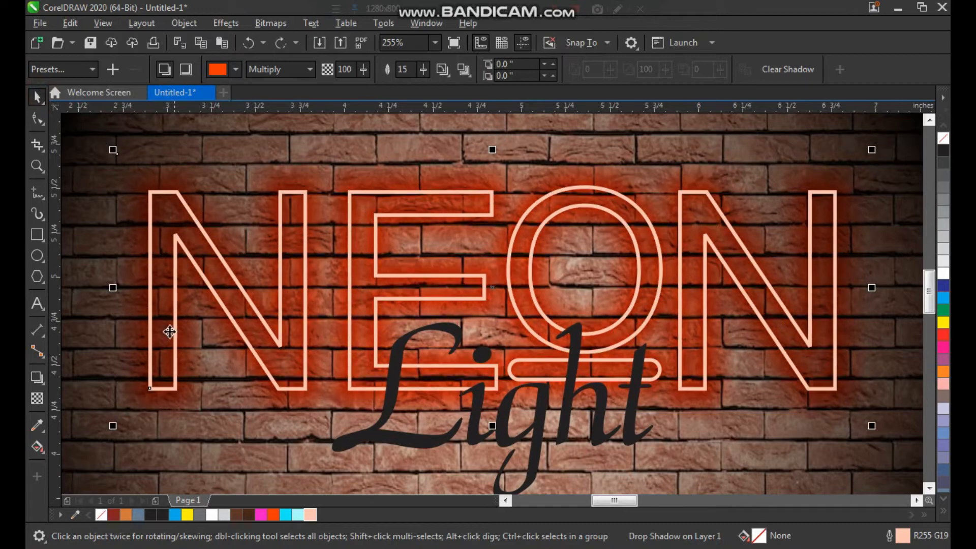
- Set the NEON shadow's feathering to 7 and its merge mode to Normal
{"action": "left_click", "coordinate": [38, 376]}
{"action": "left_click", "coordinate": [405, 70]}
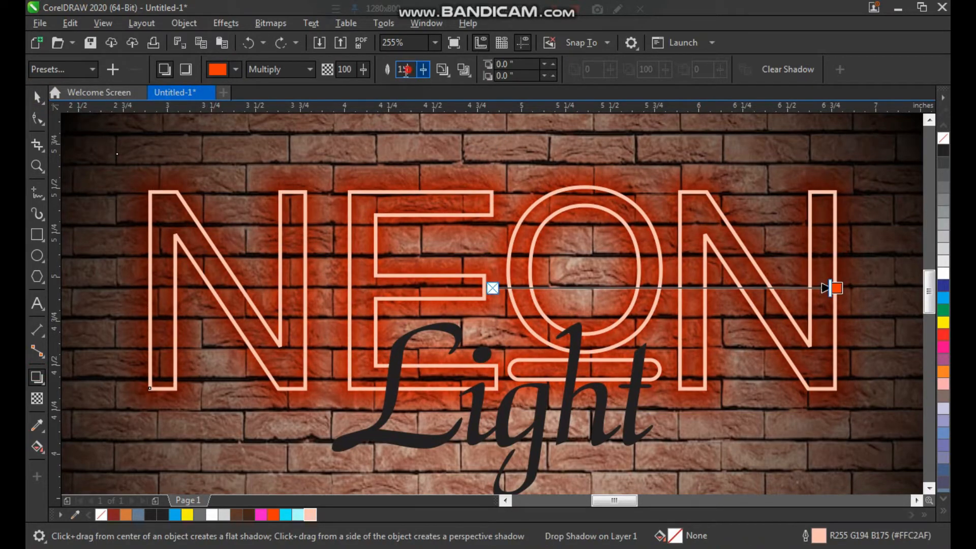
{"action": "type", "text": "7"}
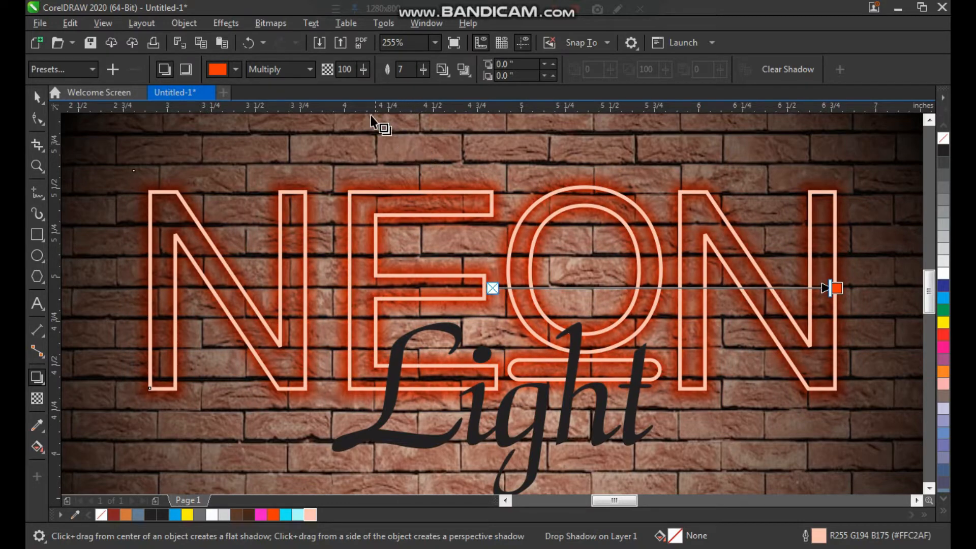
{"action": "left_click", "coordinate": [291, 70]}
{"action": "left_click", "coordinate": [286, 85]}
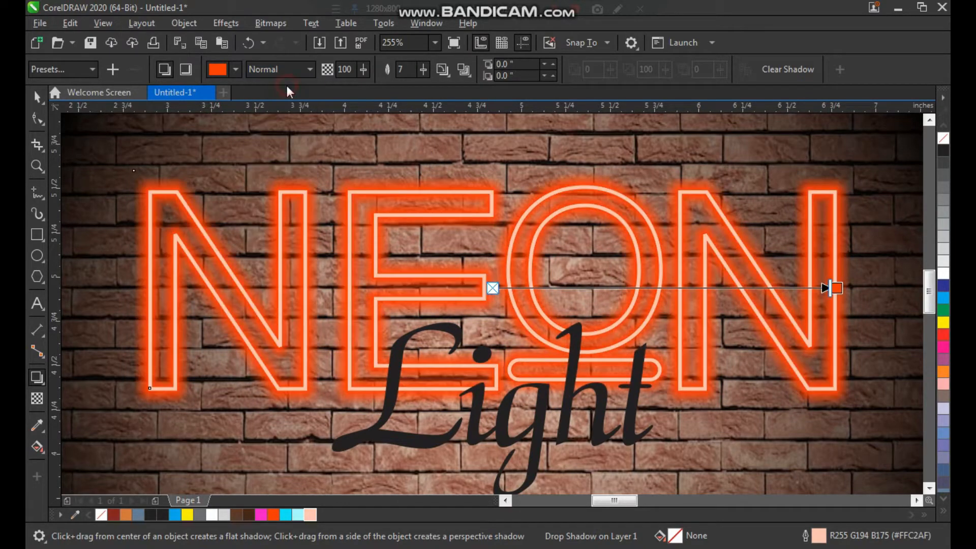
{"action": "left_click", "coordinate": [37, 99]}
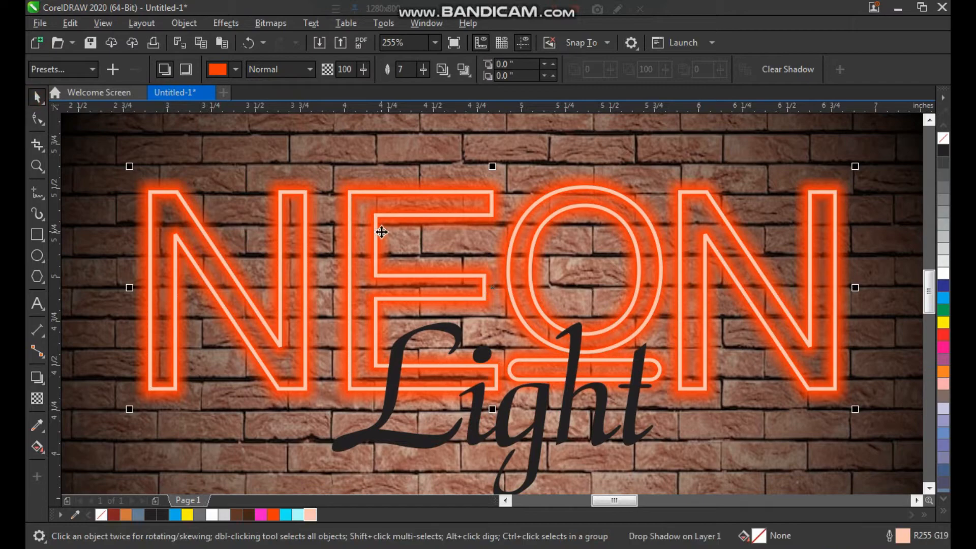
- Fill the Light lettering with light cyan (#ABFCFF) from the document palette
{"action": "scroll", "coordinate": [381, 231], "scroll_direction": "down", "scroll_amount": 1}
{"action": "key", "text": "F2"}
{"action": "left_click_drag", "start_coordinate": [219, 151], "coordinate": [704, 438]}
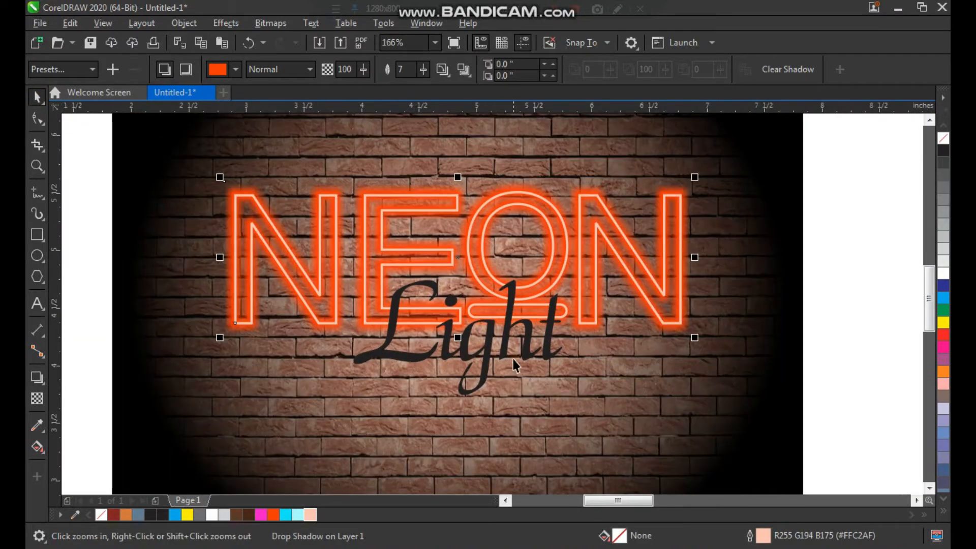
{"action": "left_click", "coordinate": [514, 359]}
{"action": "left_click_drag", "start_coordinate": [560, 399], "coordinate": [620, 429]}
{"action": "left_click_drag", "start_coordinate": [595, 352], "coordinate": [596, 391]}
{"action": "key", "text": "z"}
{"action": "left_click_drag", "start_coordinate": [274, 250], "coordinate": [630, 448]}
{"action": "left_click_drag", "start_coordinate": [606, 327], "coordinate": [612, 334]}
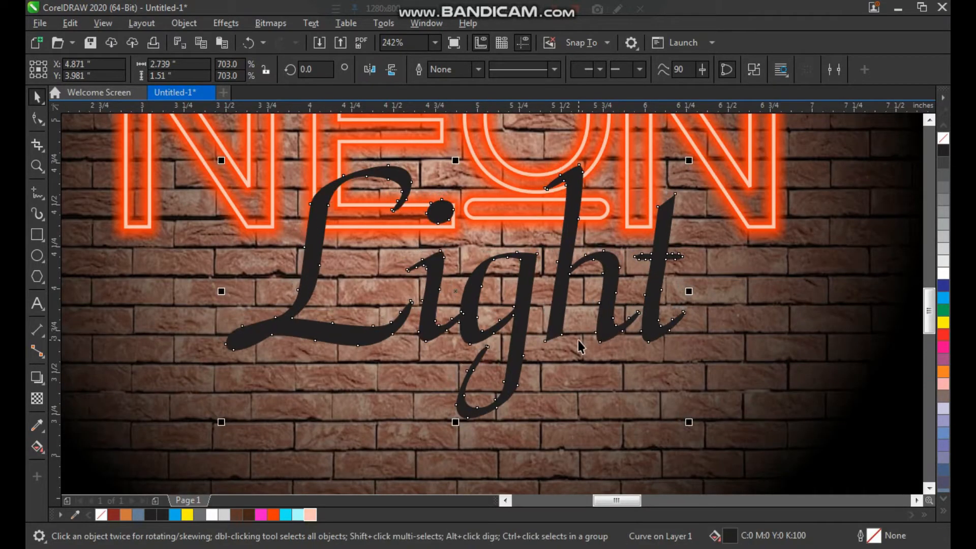
{"action": "key", "text": "ctrl+z"}
{"action": "left_click", "coordinate": [298, 516]}
- Add a drop shadow to the Light lettering with the Drop Shadow tool
{"action": "scroll", "coordinate": [438, 311], "scroll_direction": "down", "scroll_amount": 1}
{"action": "key", "text": "z"}
{"action": "left_click_drag", "start_coordinate": [303, 217], "coordinate": [603, 376]}
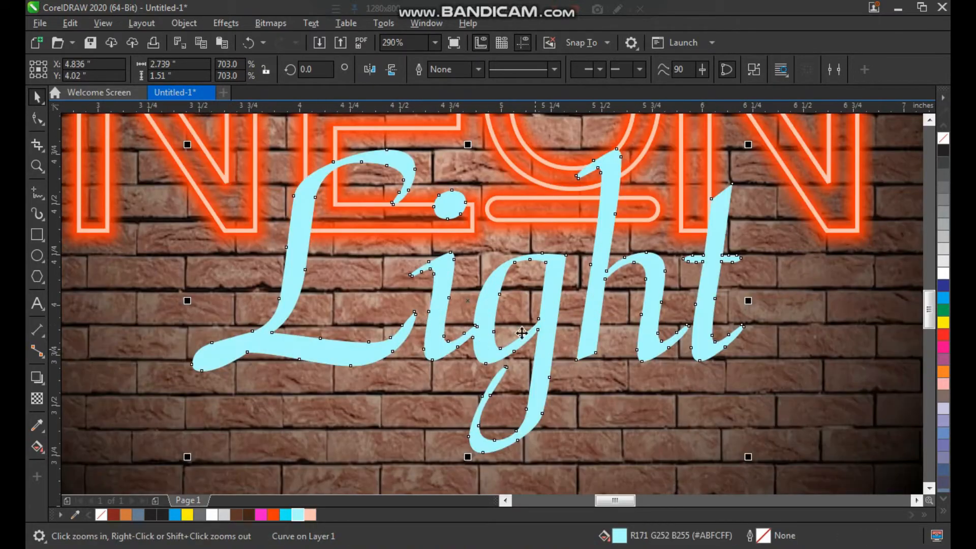
{"action": "key", "text": "space"}
{"action": "left_click_drag", "start_coordinate": [529, 326], "coordinate": [557, 311]}
{"action": "key", "text": "ctrl+z"}
{"action": "key", "text": "ctrl+z"}
{"action": "left_click", "coordinate": [36, 377]}
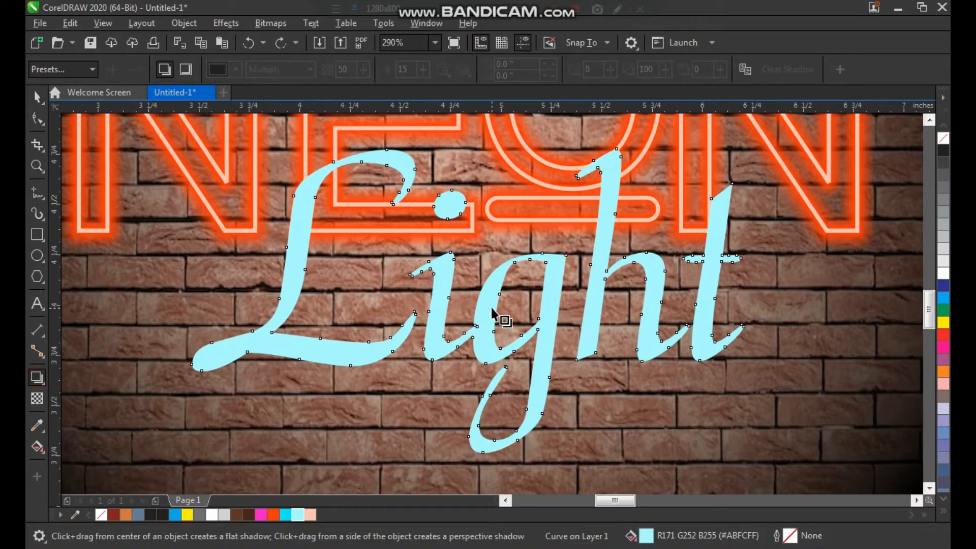
{"action": "left_click_drag", "start_coordinate": [497, 316], "coordinate": [506, 335]}
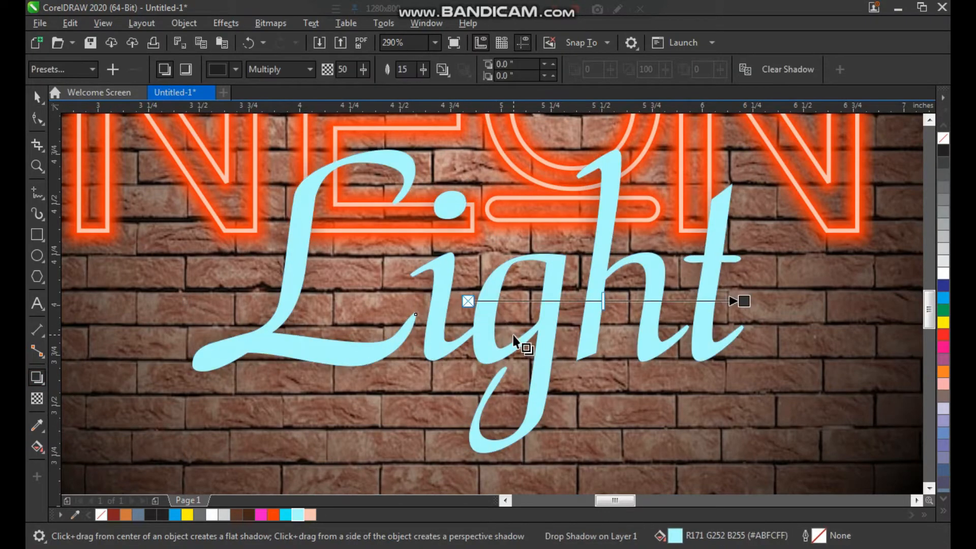
- Set the Light shadow's feathering to 7 and opacity to 100, and change its feather direction
{"action": "left_click", "coordinate": [421, 70]}
{"action": "double_click", "coordinate": [404, 70]}
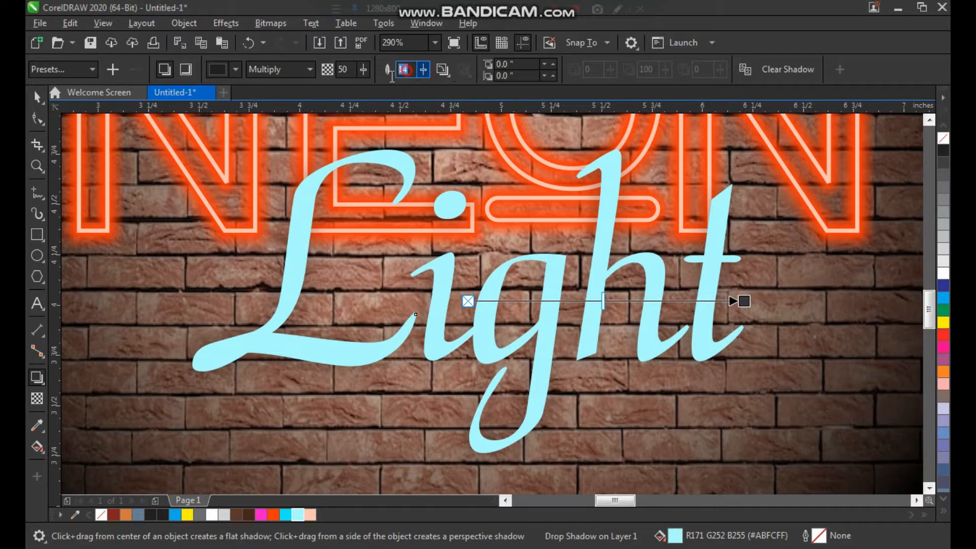
{"action": "left_click", "coordinate": [350, 70]}
{"action": "type", "text": "100"}
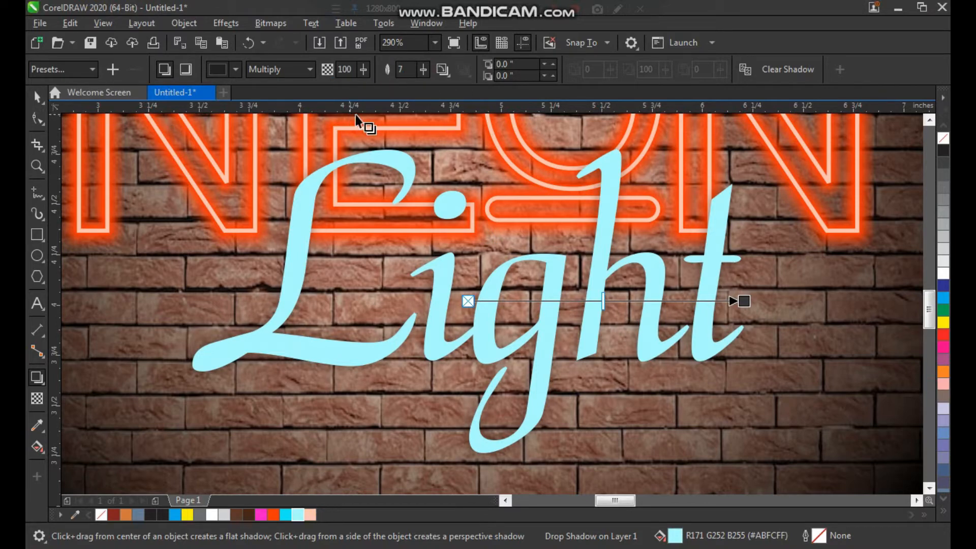
{"action": "left_click", "coordinate": [443, 70]}
{"action": "left_click", "coordinate": [456, 134]}
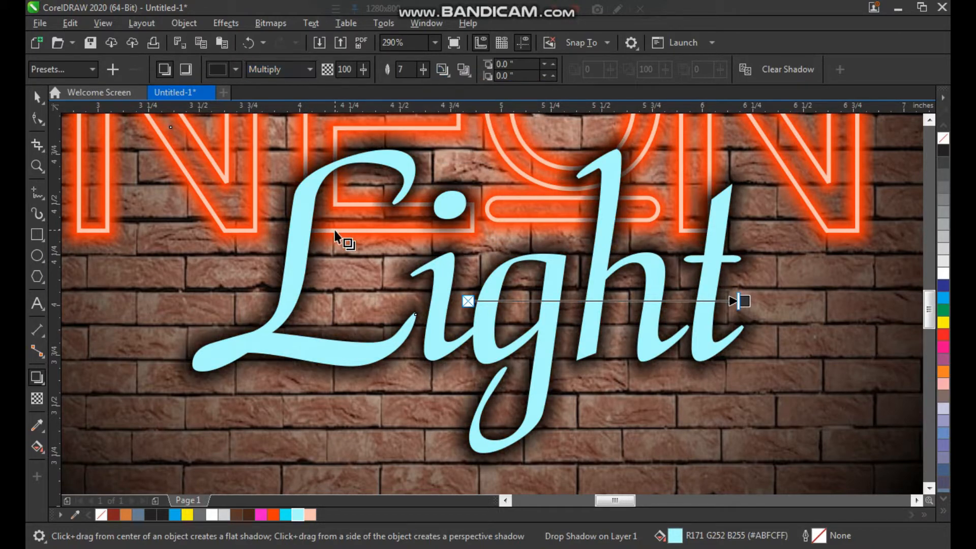
- Colour the Light shadow cyan (#19EAFA) by sampling the document palette swatch, and set its merge mode to Normal
{"action": "left_click", "coordinate": [236, 69]}
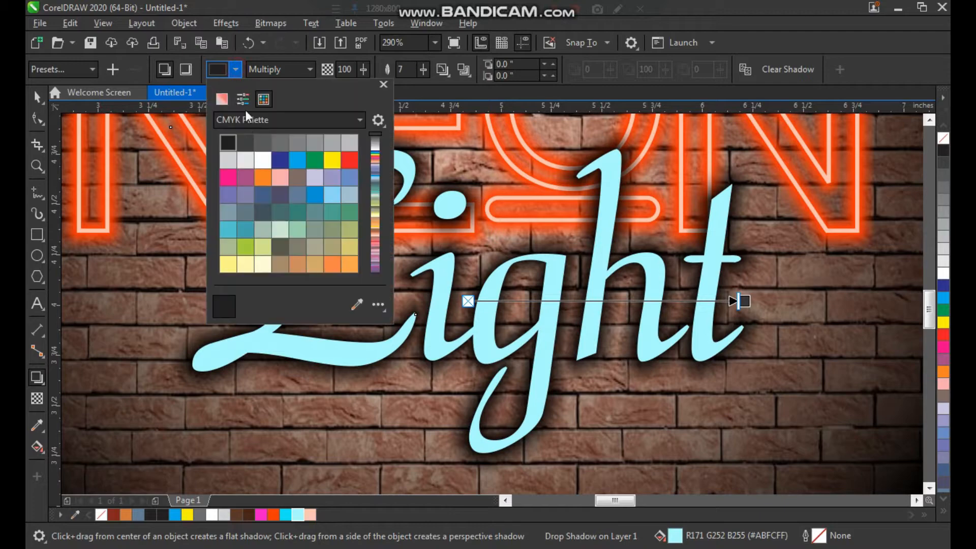
{"action": "left_click", "coordinate": [356, 304]}
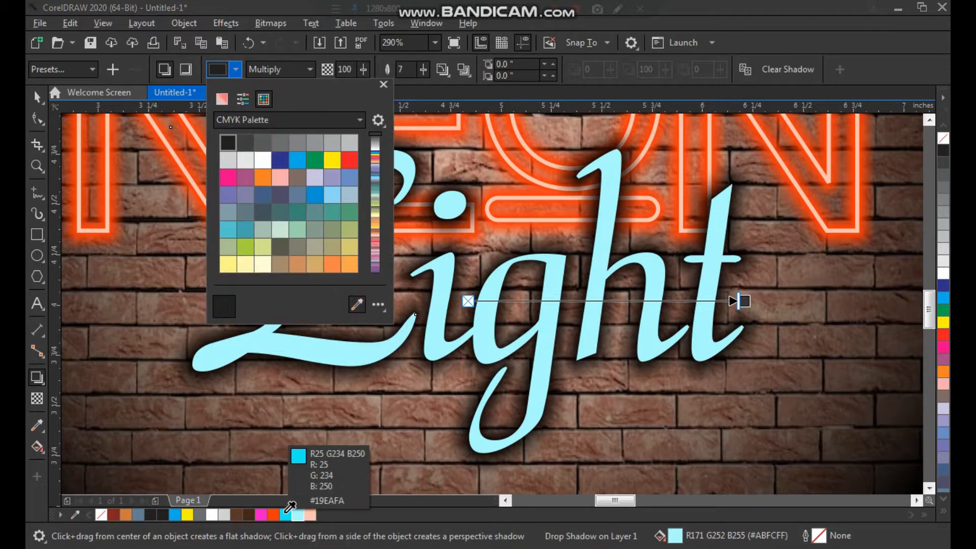
{"action": "left_click", "coordinate": [287, 515]}
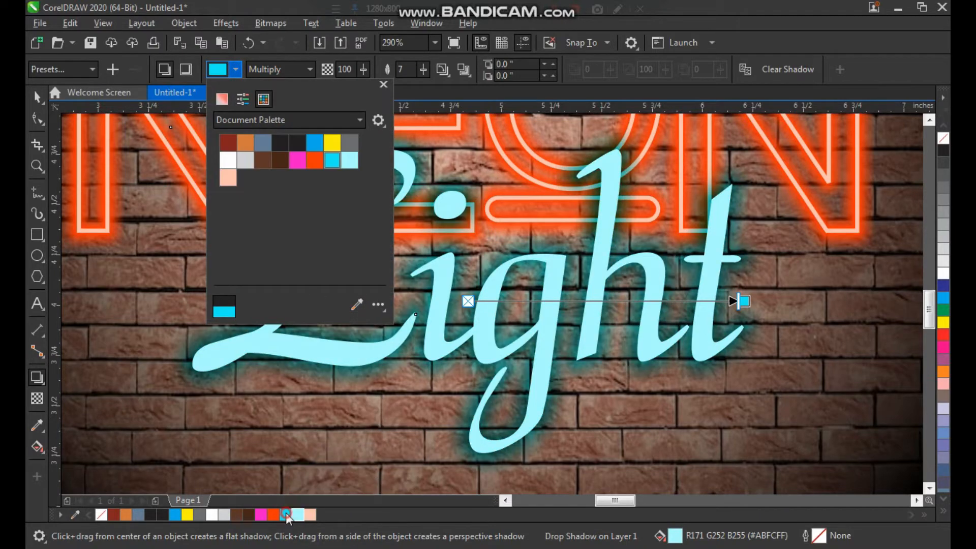
{"action": "left_click", "coordinate": [416, 189]}
{"action": "left_click", "coordinate": [312, 70]}
{"action": "left_click", "coordinate": [297, 82]}
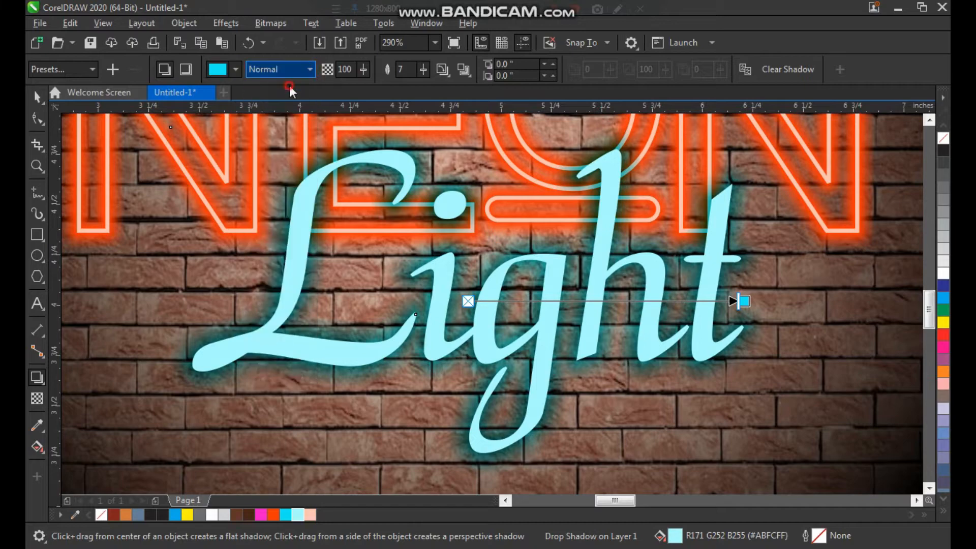
{"action": "left_click", "coordinate": [38, 97]}
- Break the drop shadow apart from the Light lettering
{"action": "scroll", "coordinate": [367, 332], "scroll_direction": "down", "scroll_amount": 2}
{"action": "left_click", "coordinate": [584, 272]}
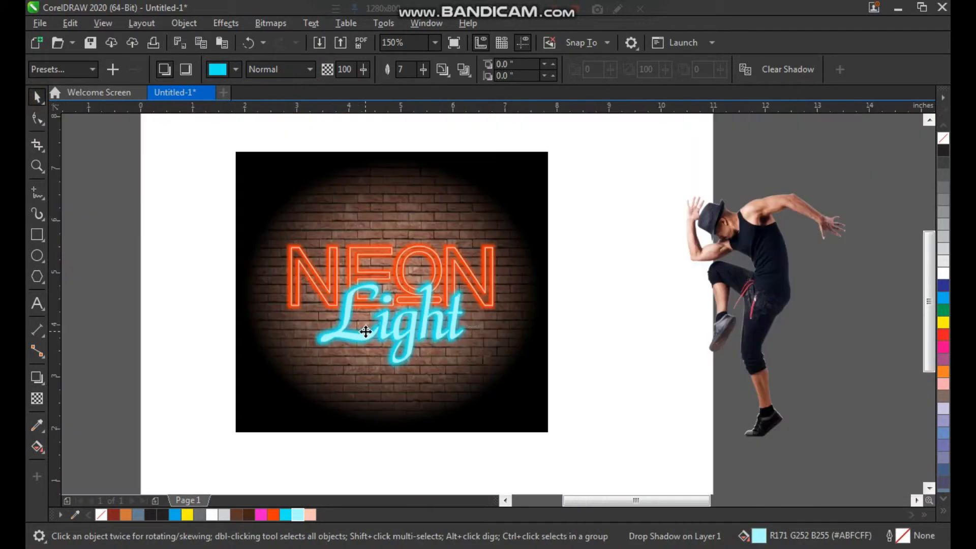
{"action": "key", "text": "F2"}
{"action": "left_click_drag", "start_coordinate": [583, 183], "coordinate": [309, 406]}
{"action": "left_click", "coordinate": [430, 361]}
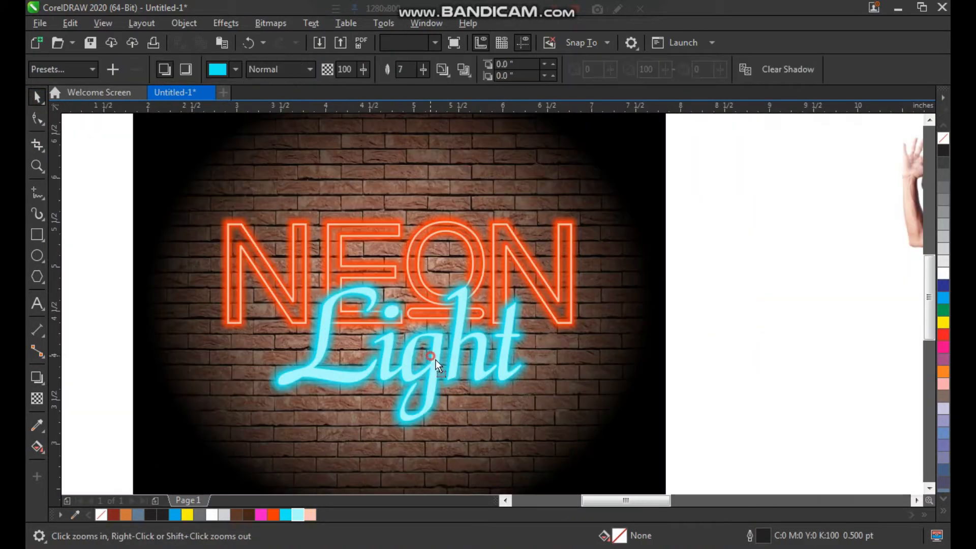
{"action": "key", "text": "F2"}
{"action": "left_click_drag", "start_coordinate": [196, 197], "coordinate": [543, 463]}
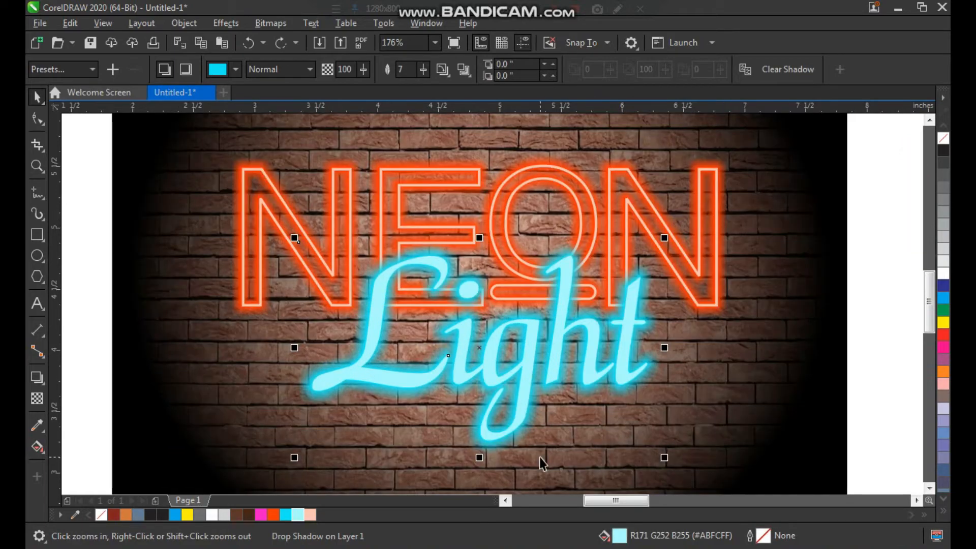
{"action": "key", "text": "ctrl+k"}
{"action": "left_click", "coordinate": [655, 383]}
{"action": "left_click_drag", "start_coordinate": [628, 377], "coordinate": [632, 401]}
{"action": "key", "text": "ctrl+z"}
- Break the drop shadow apart from the NEON outline
{"action": "left_click", "coordinate": [682, 252]}
{"action": "left_click", "coordinate": [722, 314]}
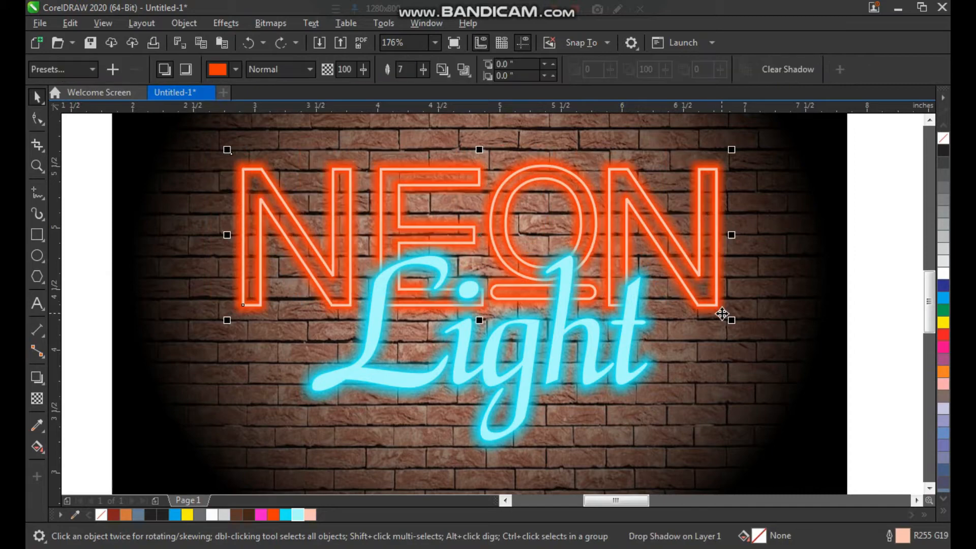
{"action": "left_click", "coordinate": [192, 24]}
{"action": "left_click", "coordinate": [327, 348]}
{"action": "left_click", "coordinate": [698, 261]}
{"action": "left_click", "coordinate": [702, 263]}
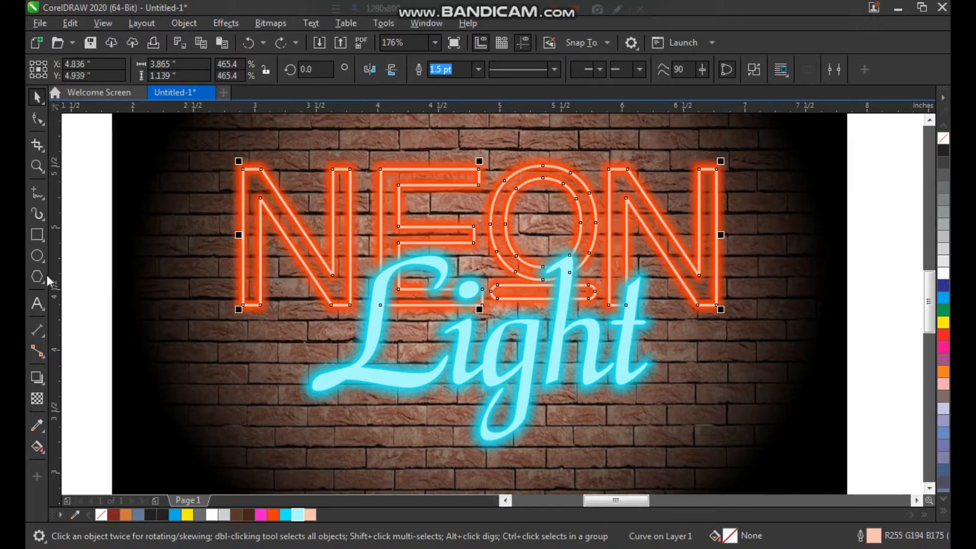
- Draw an upright ellipse about 0.33 by 0.80 inches over the first N's left stem and fill it yellow
{"action": "left_click", "coordinate": [42, 255]}
{"action": "left_click_drag", "start_coordinate": [224, 182], "coordinate": [262, 280]}
{"action": "key", "text": "space"}
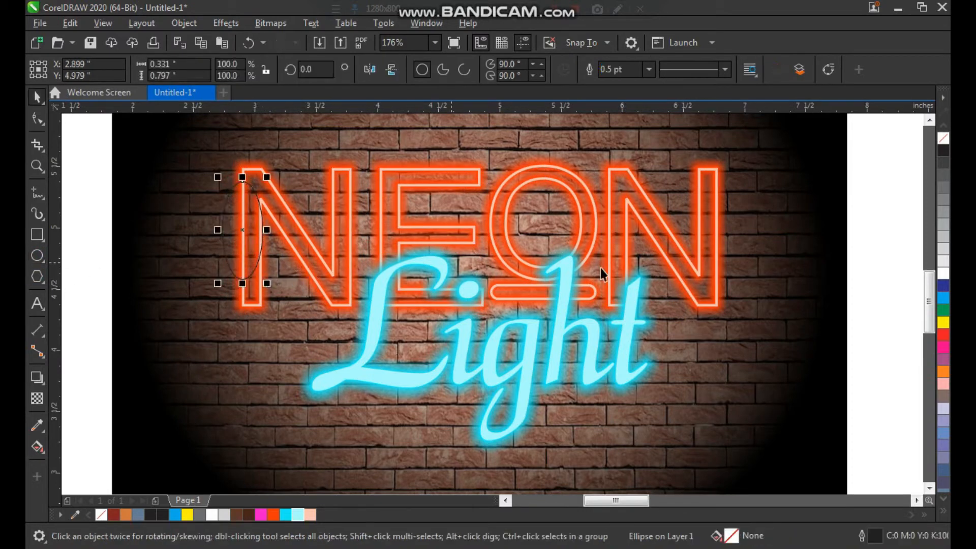
{"action": "left_click", "coordinate": [944, 322]}
- Place two rotated copies of the yellow ellipse, one between the E and O and one over the last N
{"action": "left_click_drag", "start_coordinate": [491, 183], "coordinate": [490, 183]}
{"action": "right_click", "coordinate": [491, 184]}
{"action": "left_click_drag", "start_coordinate": [517, 127], "coordinate": [706, 200]}
{"action": "left_click", "coordinate": [709, 203]}
{"action": "left_click_drag", "start_coordinate": [745, 248], "coordinate": [723, 233]}
{"action": "left_click", "coordinate": [754, 220]}
- Merge the three yellow ellipses into one curve, fill it orange-red (#FF3402) and remove its outline
{"action": "left_click", "coordinate": [507, 205], "text": "shift"}
{"action": "left_click", "coordinate": [250, 221], "text": "shift"}
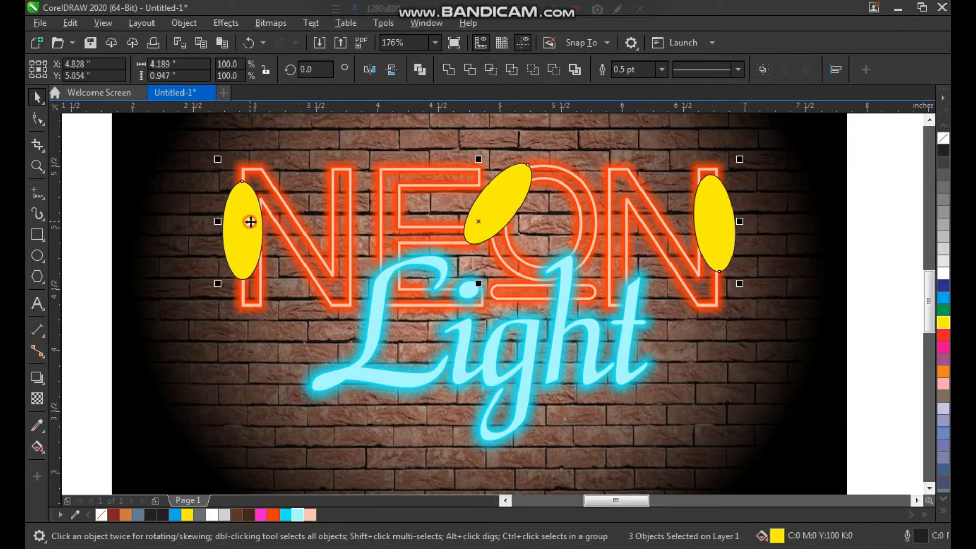
{"action": "left_click_drag", "start_coordinate": [709, 209], "coordinate": [728, 206]}
{"action": "key", "text": "ctrl+z"}
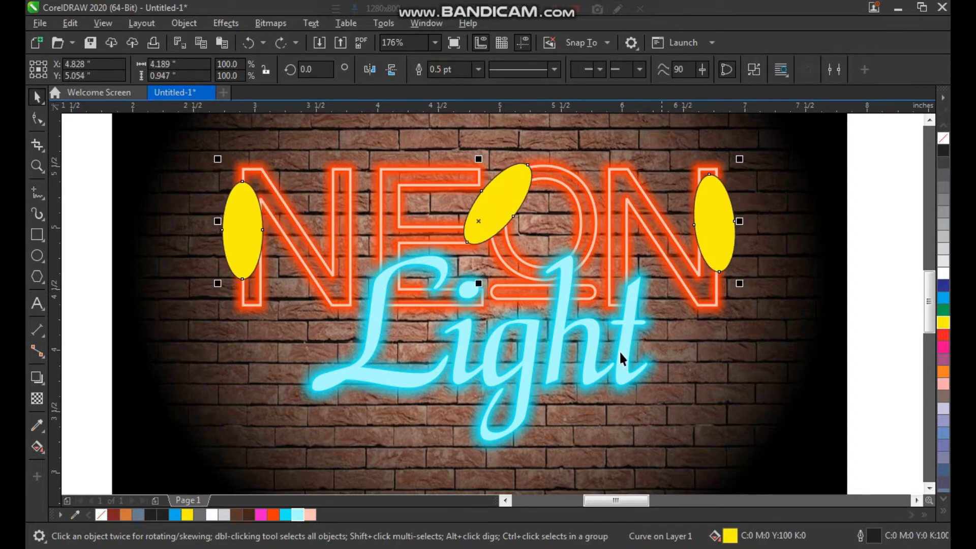
{"action": "left_click", "coordinate": [275, 515]}
{"action": "right_click", "coordinate": [944, 138]}
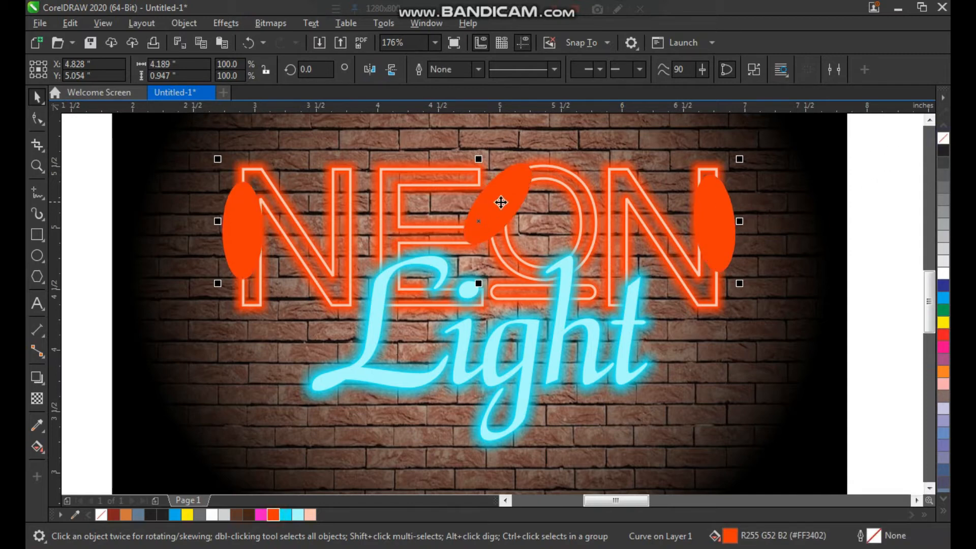
- Convert the orange-red ellipses to a 300 dpi RGB bitmap with anti-aliasing and a transparent background
{"action": "left_click", "coordinate": [278, 28]}
{"action": "left_click", "coordinate": [275, 36]}
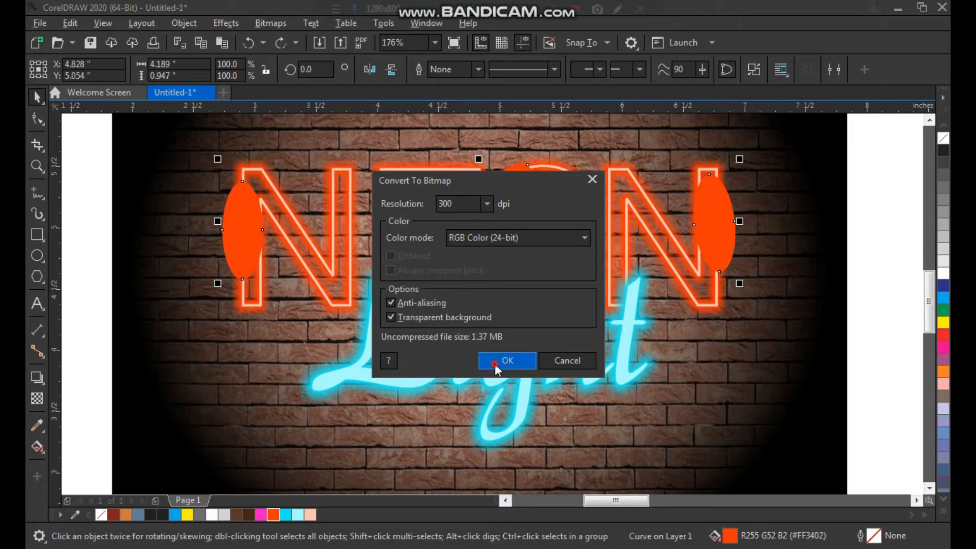
{"action": "left_click", "coordinate": [496, 362]}
- Apply a Gaussian blur with a radius of about 40 pixels to the orange-red ellipse bitmap
{"action": "left_click", "coordinate": [267, 26]}
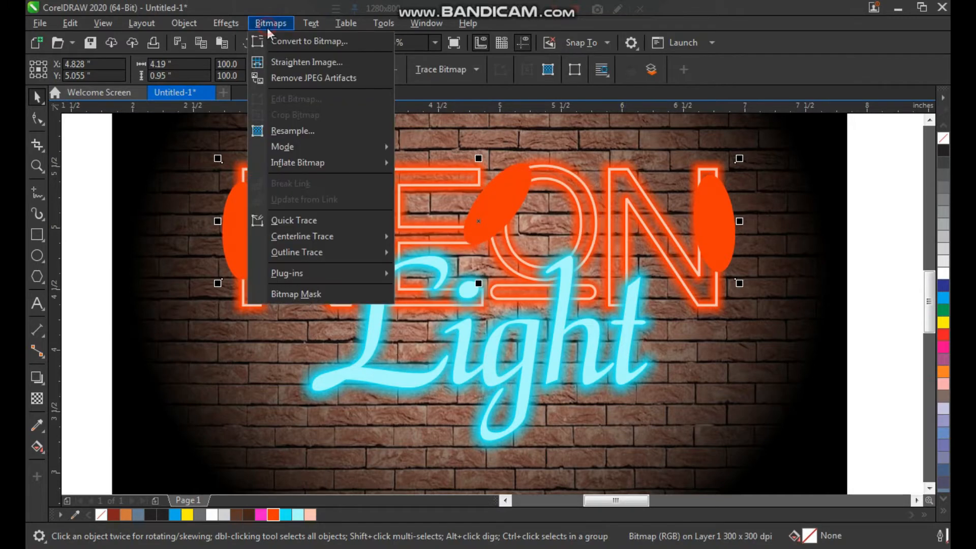
{"action": "mouse_move", "coordinate": [218, 27]}
{"action": "mouse_move", "coordinate": [262, 112]}
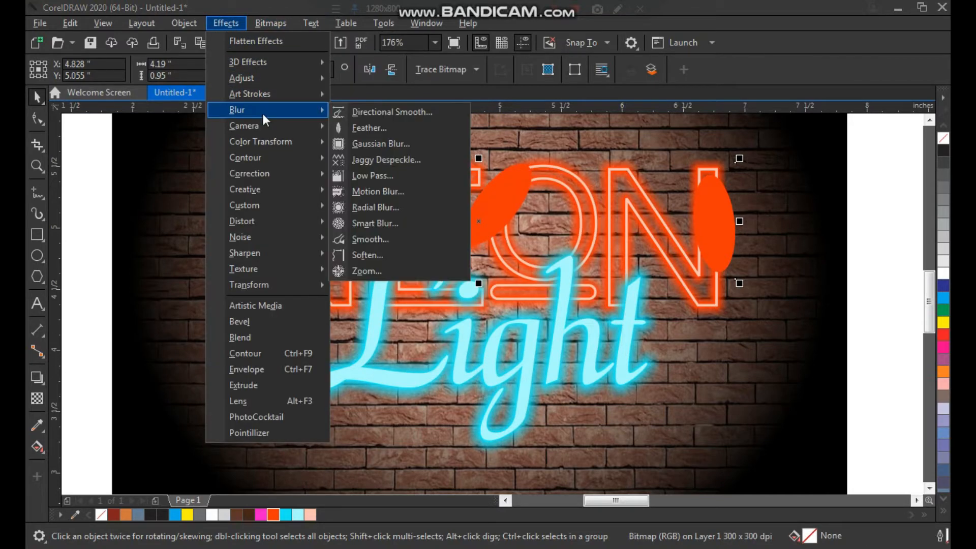
{"action": "left_click", "coordinate": [404, 145]}
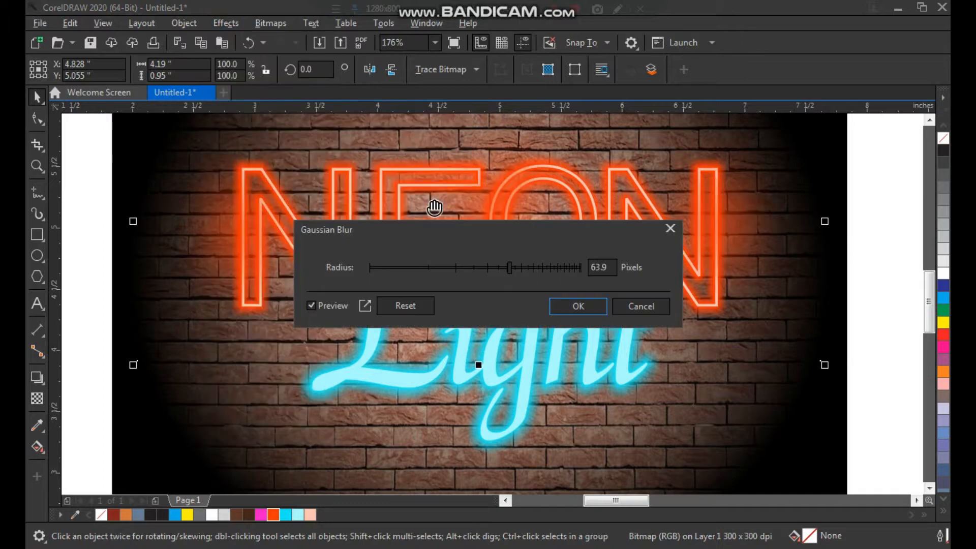
{"action": "left_click_drag", "start_coordinate": [508, 268], "coordinate": [490, 270]}
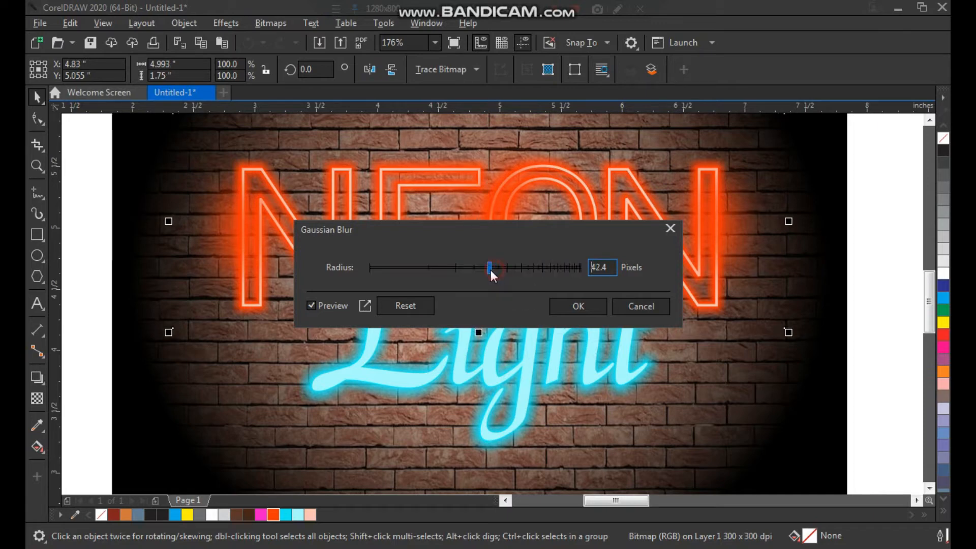
{"action": "left_click", "coordinate": [578, 306]}
- Draw a tilted ellipse over the L of the Light lettering
{"action": "key", "text": "z"}
{"action": "scroll", "coordinate": [488, 285], "scroll_direction": "down", "scroll_amount": 3}
{"action": "left_click_drag", "start_coordinate": [314, 159], "coordinate": [717, 393]}
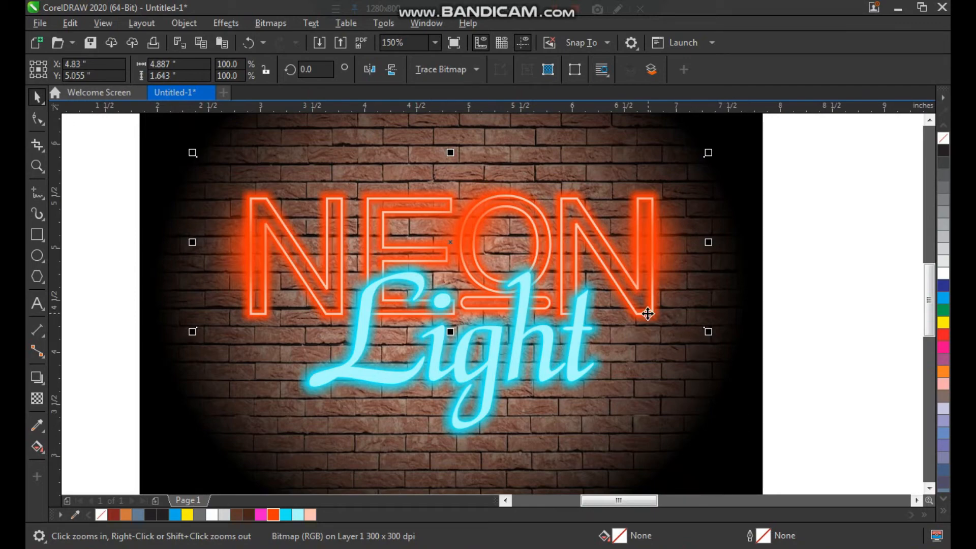
{"action": "left_click", "coordinate": [782, 265]}
{"action": "key", "text": "F2"}
{"action": "left_click_drag", "start_coordinate": [669, 231], "coordinate": [263, 482]}
{"action": "left_click", "coordinate": [29, 255]}
{"action": "left_click_drag", "start_coordinate": [263, 252], "coordinate": [701, 285]}
{"action": "key", "text": "space"}
{"action": "left_click", "coordinate": [379, 295]}
- Place two copies of the tilted ellipse on the Light lettering, one turned upright over the t and one beside the i
{"action": "right_click", "coordinate": [701, 285]}
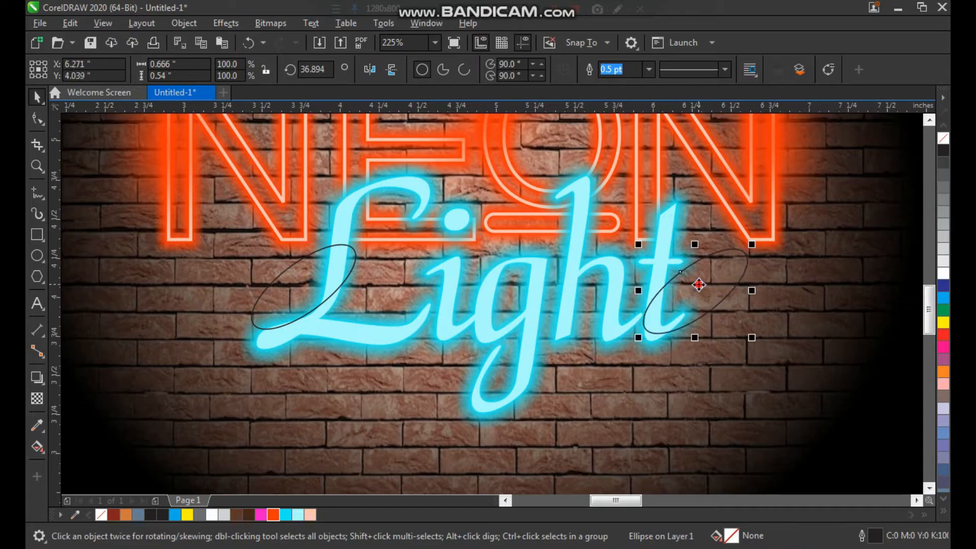
{"action": "left_click", "coordinate": [701, 285]}
{"action": "left_click_drag", "start_coordinate": [761, 249], "coordinate": [702, 375]}
{"action": "left_click", "coordinate": [695, 316]}
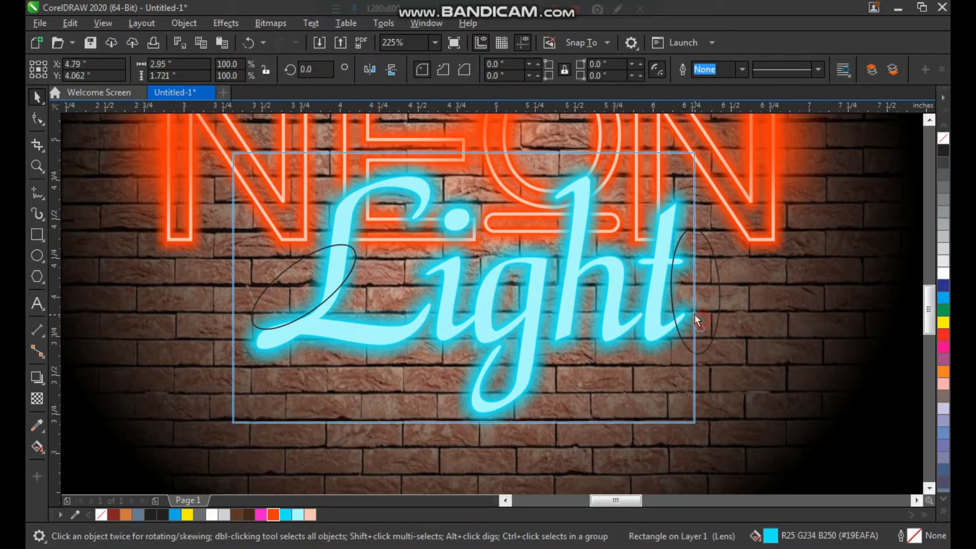
{"action": "left_click_drag", "start_coordinate": [697, 318], "coordinate": [468, 307]}
{"action": "right_click", "coordinate": [468, 308]}
{"action": "left_click", "coordinate": [468, 307]}
{"action": "left_click_drag", "start_coordinate": [478, 350], "coordinate": [456, 265]}
- Fill the three ellipses on the Light lettering with cyan (#19EAFA) and remove their outlines
{"action": "left_click", "coordinate": [485, 247]}
{"action": "left_click", "coordinate": [318, 263], "text": "shift"}
{"action": "left_click", "coordinate": [702, 270], "text": "shift"}
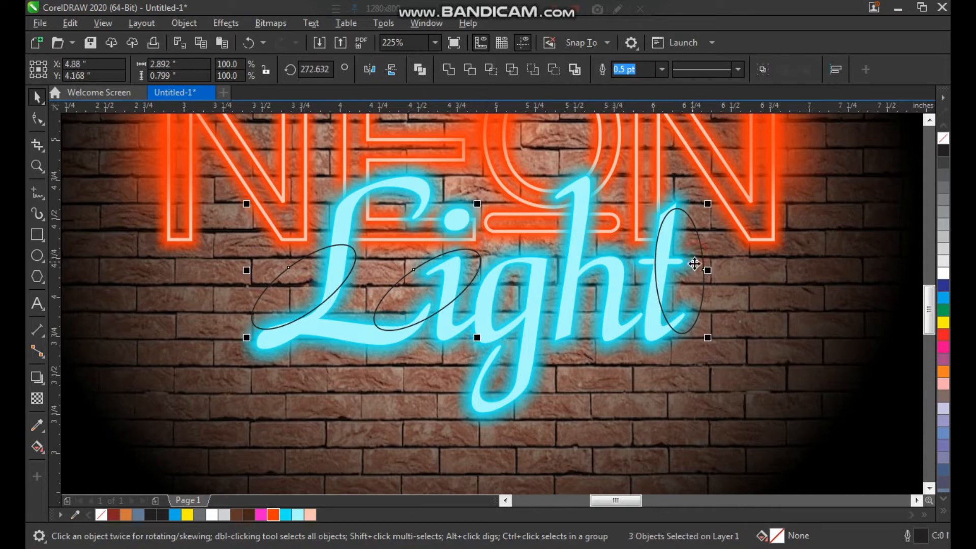
{"action": "left_click", "coordinate": [286, 517]}
{"action": "right_click", "coordinate": [941, 140]}
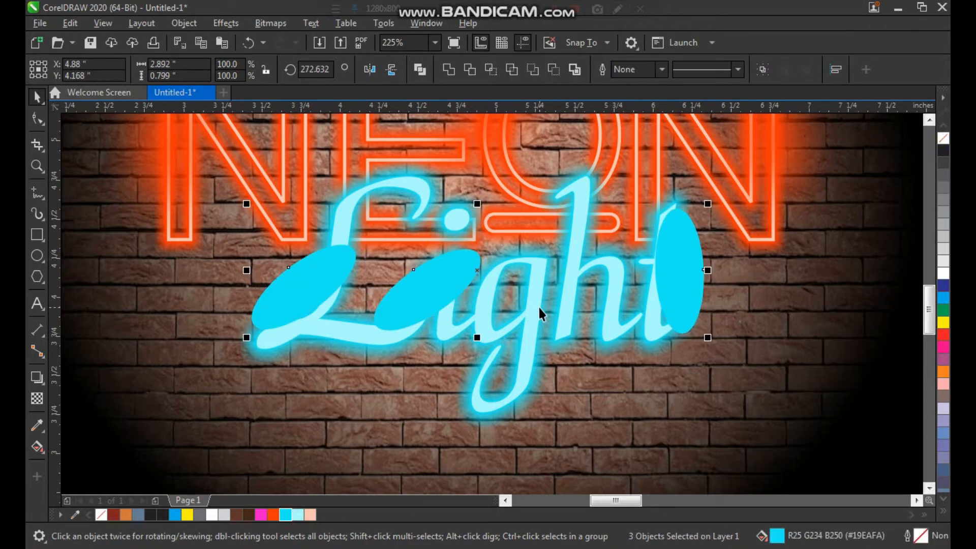
- Convert the three cyan ellipses to a 300 dpi RGB (24-bit) bitmap with anti-aliasing and a transparent background
{"action": "left_click", "coordinate": [275, 25]}
{"action": "left_click", "coordinate": [282, 38]}
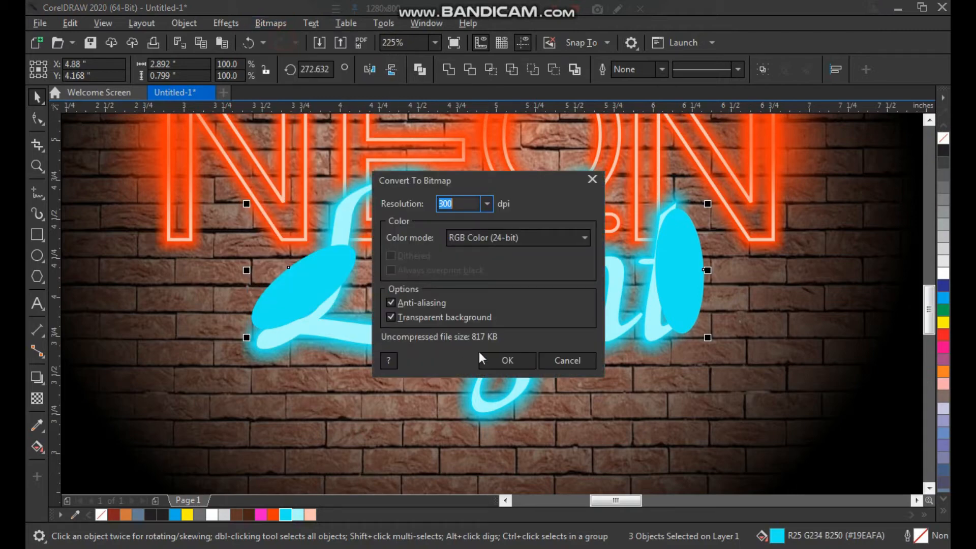
{"action": "left_click", "coordinate": [506, 360]}
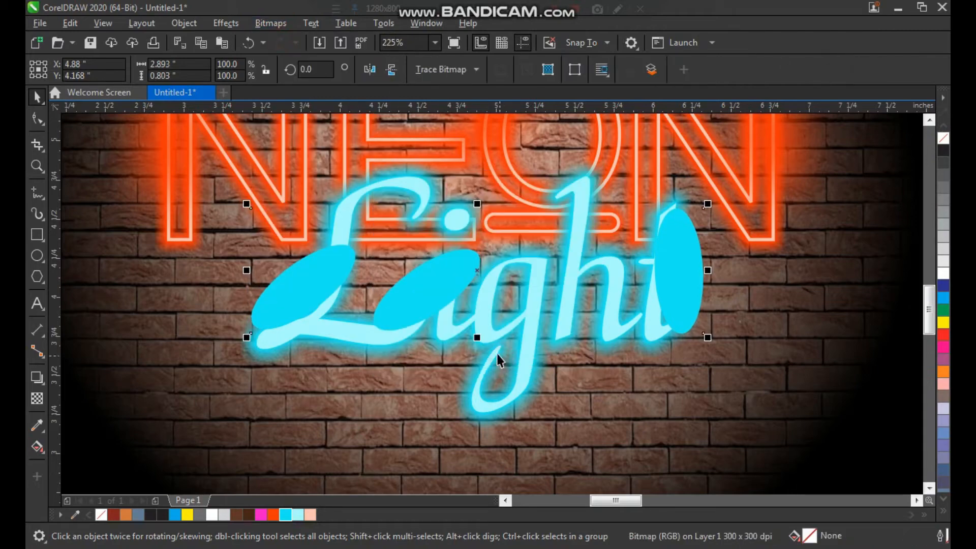
- Apply a Gaussian blur with a radius of 42.4 pixels to the cyan ellipse bitmap
{"action": "left_click", "coordinate": [249, 27]}
{"action": "mouse_move", "coordinate": [232, 27]}
{"action": "mouse_move", "coordinate": [296, 108]}
{"action": "left_click", "coordinate": [379, 139]}
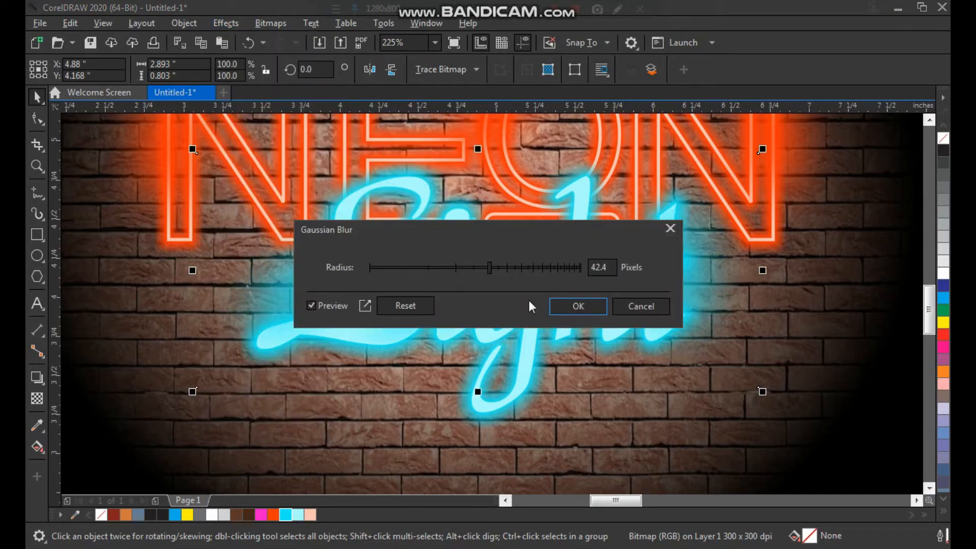
{"action": "left_click", "coordinate": [562, 306]}
- Place the blurred cyan glow spots behind the Light lettering
{"action": "key", "text": "z"}
{"action": "right_click", "coordinate": [283, 157]}
{"action": "left_click_drag", "start_coordinate": [284, 157], "coordinate": [670, 402]}
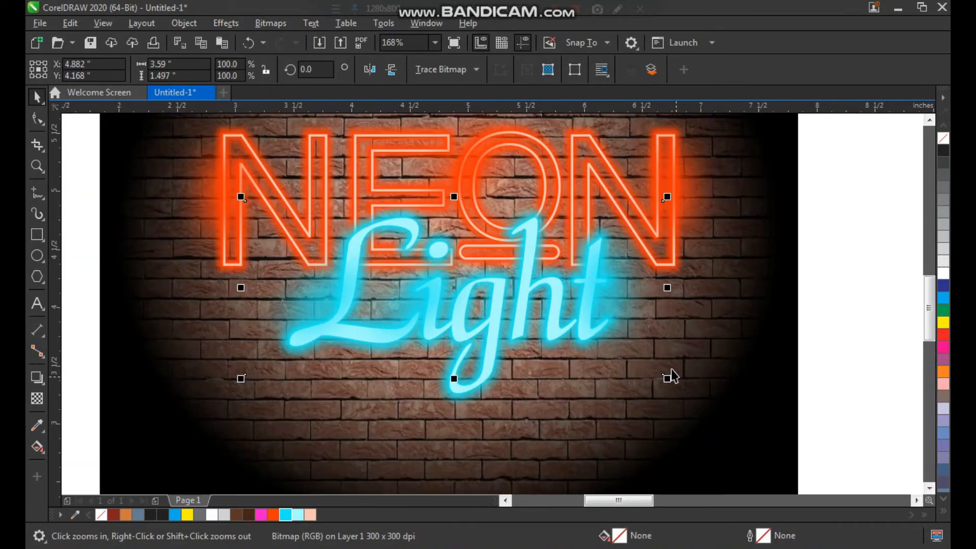
{"action": "key", "text": "ctrl+z"}
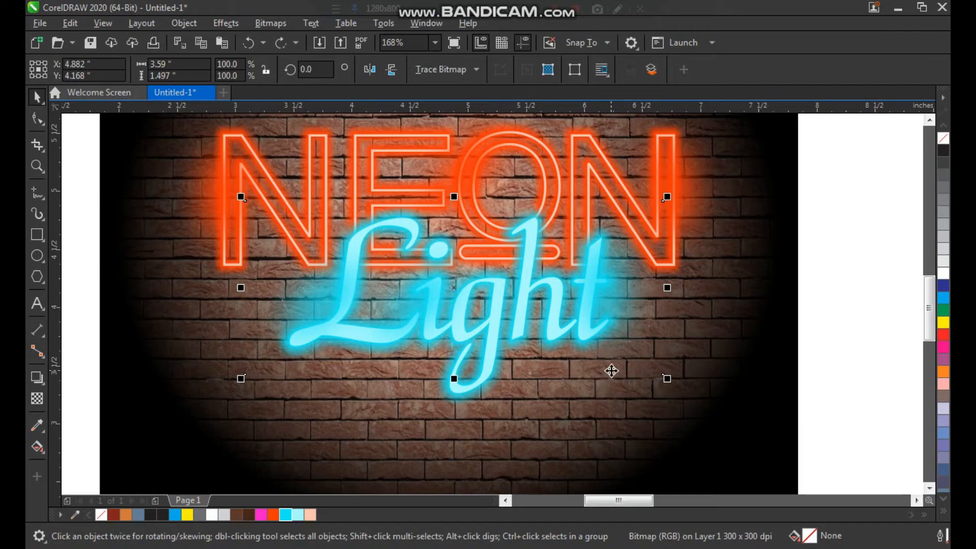
{"action": "left_click", "coordinate": [611, 371]}
{"action": "left_click", "coordinate": [670, 365]}
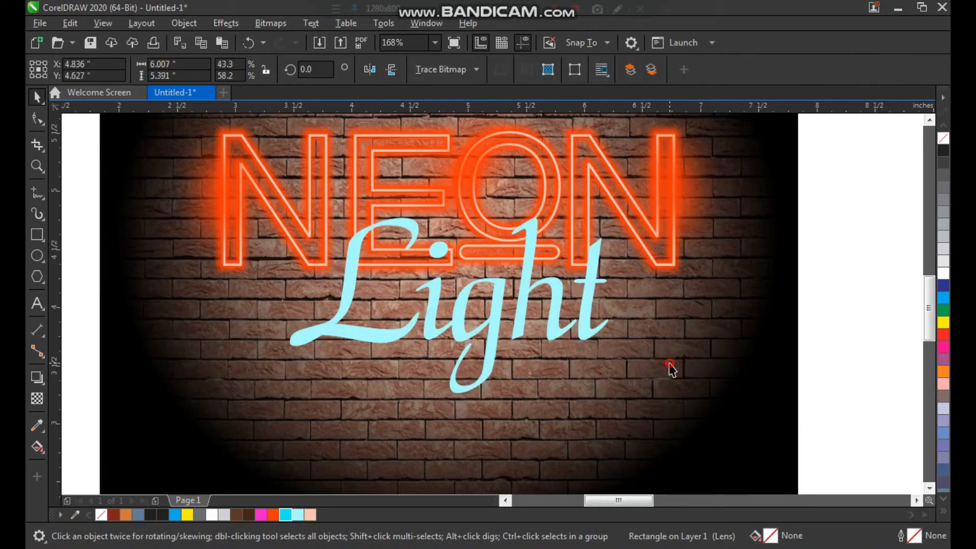
{"action": "left_click", "coordinate": [671, 364]}
{"action": "scroll", "coordinate": [623, 264], "scroll_direction": "down", "scroll_amount": 3}
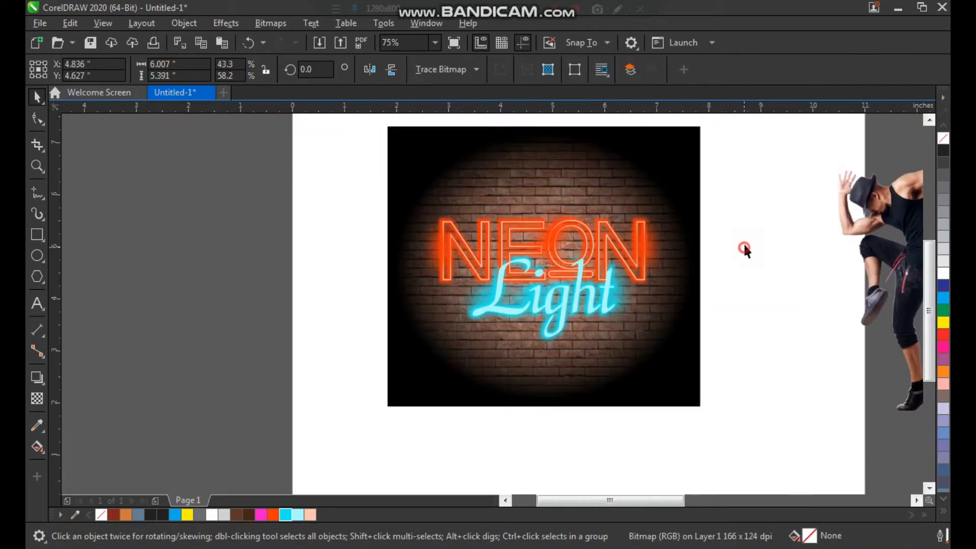
- Examine the glow spots around the NEON and Light lettering on the brick wall
{"action": "left_click", "coordinate": [741, 247]}
{"action": "scroll", "coordinate": [624, 248], "scroll_direction": "up", "scroll_amount": 1}
{"action": "left_click", "coordinate": [625, 268]}
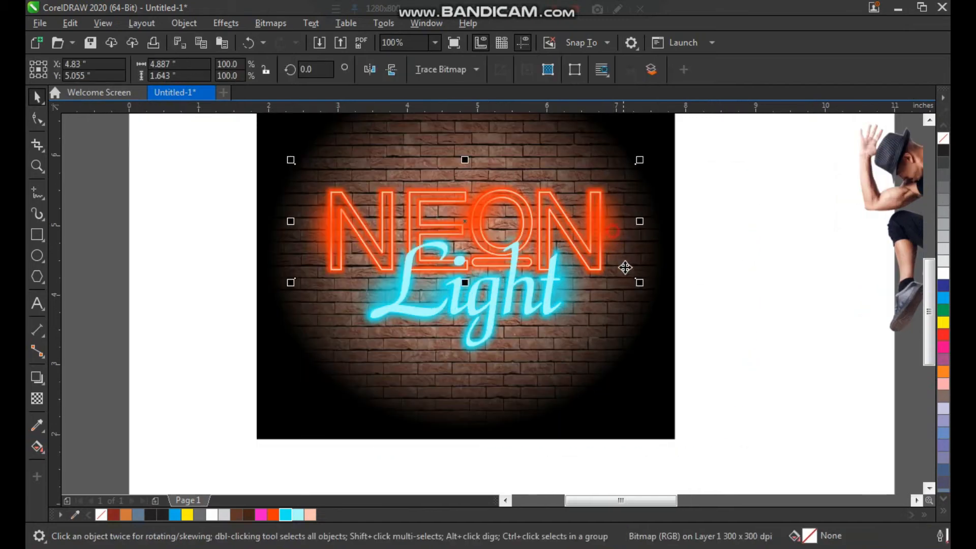
{"action": "left_click", "coordinate": [626, 326]}
{"action": "left_click", "coordinate": [749, 292]}
{"action": "key", "text": "z"}
{"action": "left_click_drag", "start_coordinate": [691, 155], "coordinate": [270, 416]}
{"action": "scroll", "coordinate": [437, 226], "scroll_direction": "down", "scroll_amount": 2}
- Group the NEON lettering with its glow and the blurred orange-red spots
{"action": "key", "text": "F2"}
{"action": "left_click_drag", "start_coordinate": [328, 157], "coordinate": [615, 374]}
{"action": "left_click_drag", "start_coordinate": [701, 124], "coordinate": [207, 407]}
{"action": "left_click_drag", "start_coordinate": [168, 144], "coordinate": [758, 350]}
{"action": "key", "text": "Delete"}
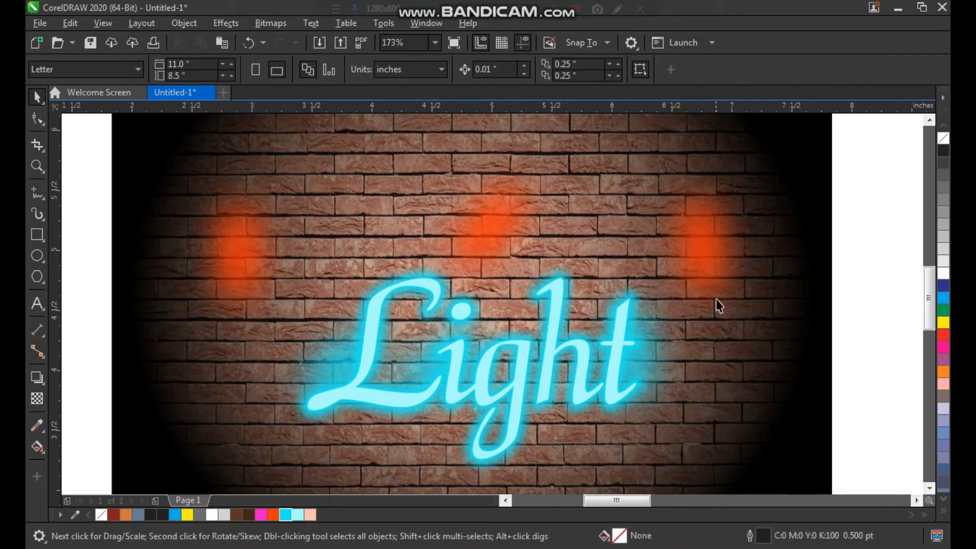
{"action": "key", "text": "ctrl+z"}
{"action": "key", "text": "Delete"}
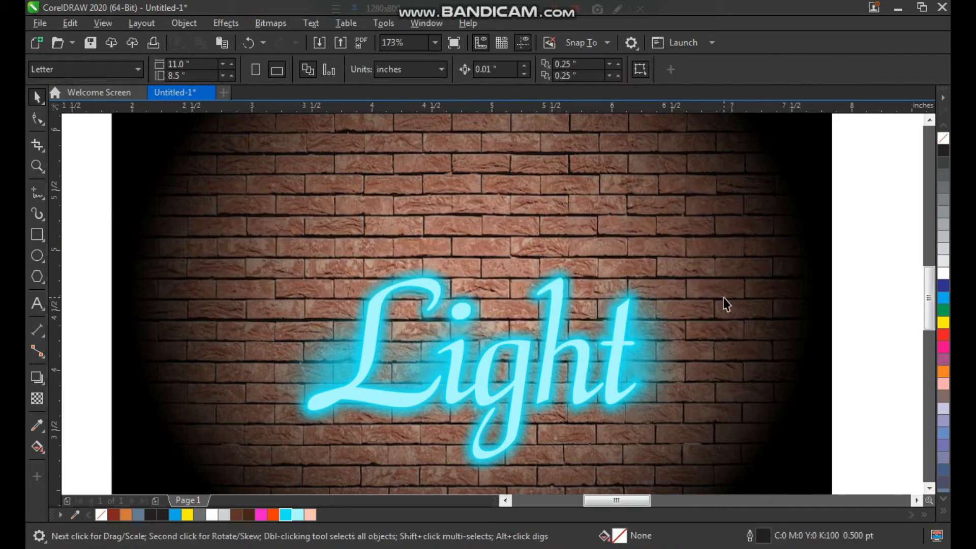
{"action": "key", "text": "ctrl+z"}
{"action": "key", "text": "ctrl+g"}
{"action": "left_click_drag", "start_coordinate": [803, 231], "coordinate": [308, 478]}
{"action": "key", "text": "Delete"}
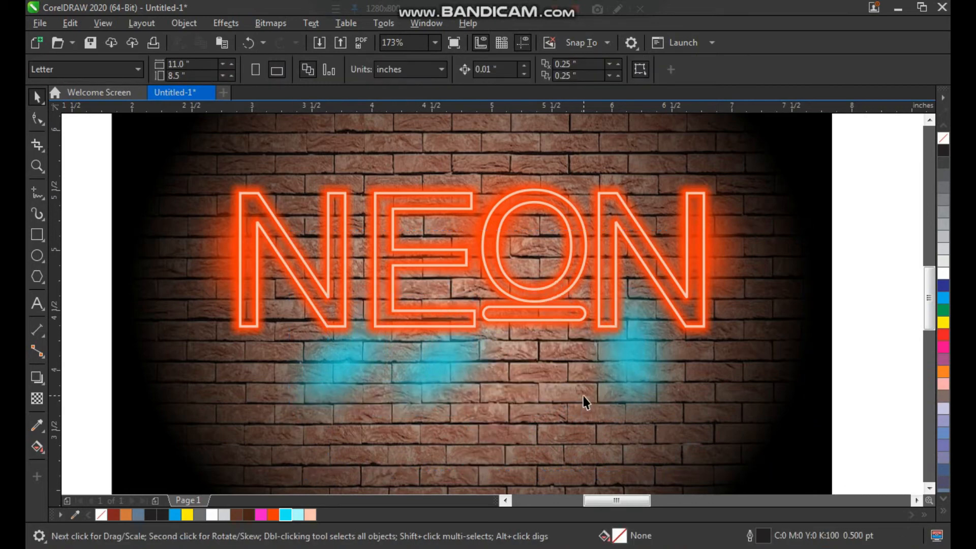
{"action": "key", "text": "ctrl+z"}
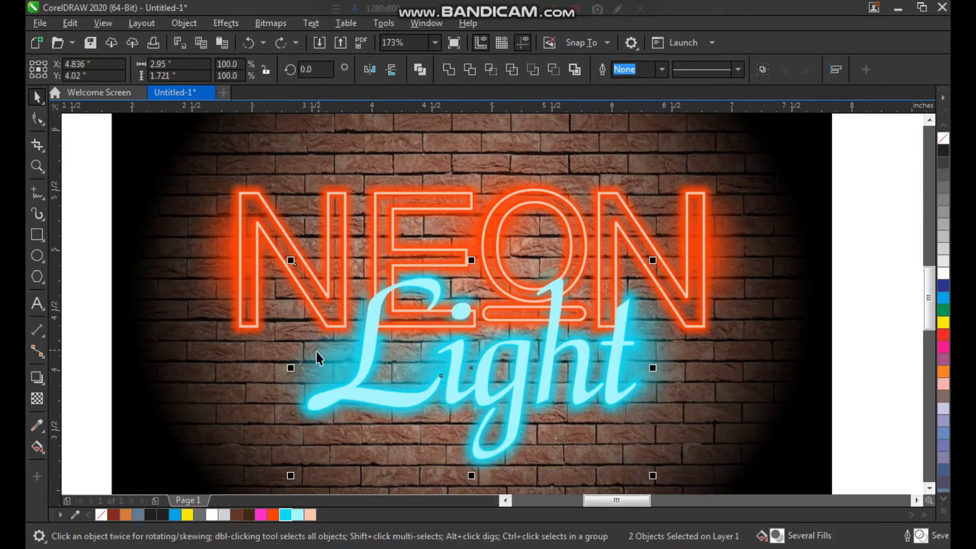
{"action": "scroll", "coordinate": [317, 351], "scroll_direction": "down", "scroll_amount": 3}
{"action": "key", "text": "z"}
{"action": "left_click_drag", "start_coordinate": [257, 219], "coordinate": [634, 467]}
{"action": "left_click_drag", "start_coordinate": [656, 182], "coordinate": [299, 435]}
{"action": "key", "text": "Delete"}
{"action": "key", "text": "ctrl+z"}
- Group the Light lettering with its glow and the blurred cyan spots
{"action": "left_click", "coordinate": [535, 315], "text": "shift"}
{"action": "left_click_drag", "start_coordinate": [737, 153], "coordinate": [282, 417]}
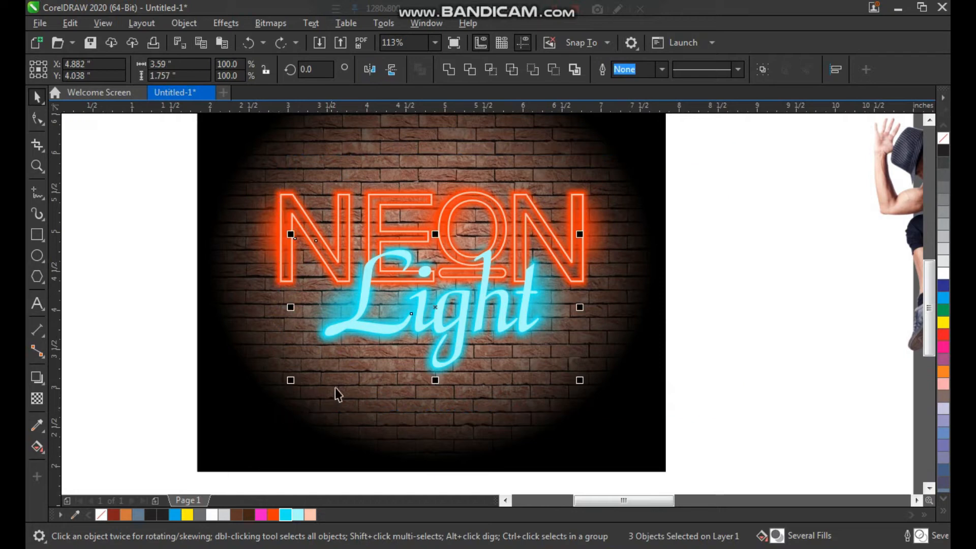
{"action": "key", "text": "Delete"}
{"action": "key", "text": "ctrl+z"}
{"action": "key", "text": "ctrl+g"}
{"action": "left_click", "coordinate": [646, 315]}
{"action": "left_click_drag", "start_coordinate": [515, 285], "coordinate": [513, 311]}
{"action": "key", "text": "ctrl+z"}
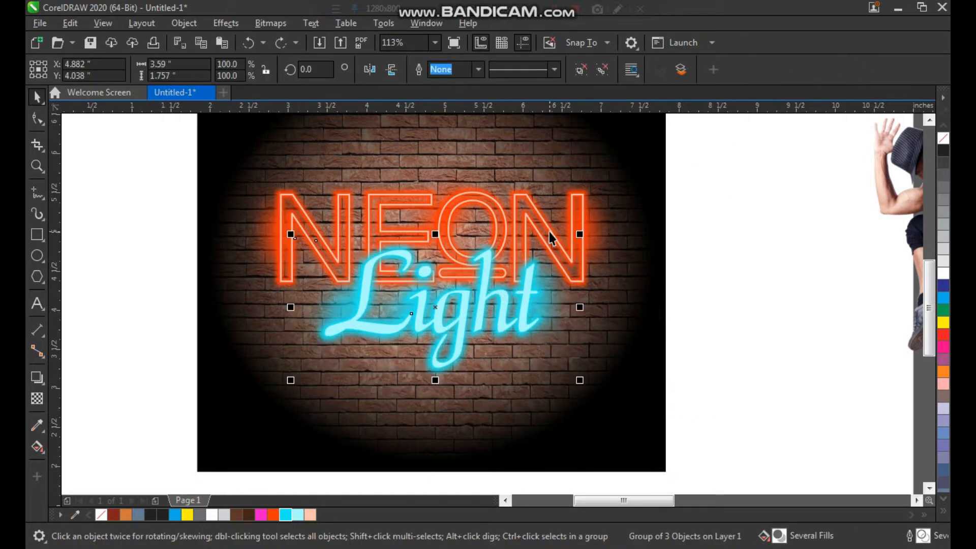
- Place the dancer image over the NEON sign and scale it down to about 1.66 by 2.69 inches
{"action": "left_click", "coordinate": [550, 237]}
{"action": "key", "text": "z"}
{"action": "right_click", "coordinate": [450, 269]}
{"action": "left_click_drag", "start_coordinate": [304, 138], "coordinate": [728, 423]}
{"action": "left_click_drag", "start_coordinate": [802, 292], "coordinate": [424, 232]}
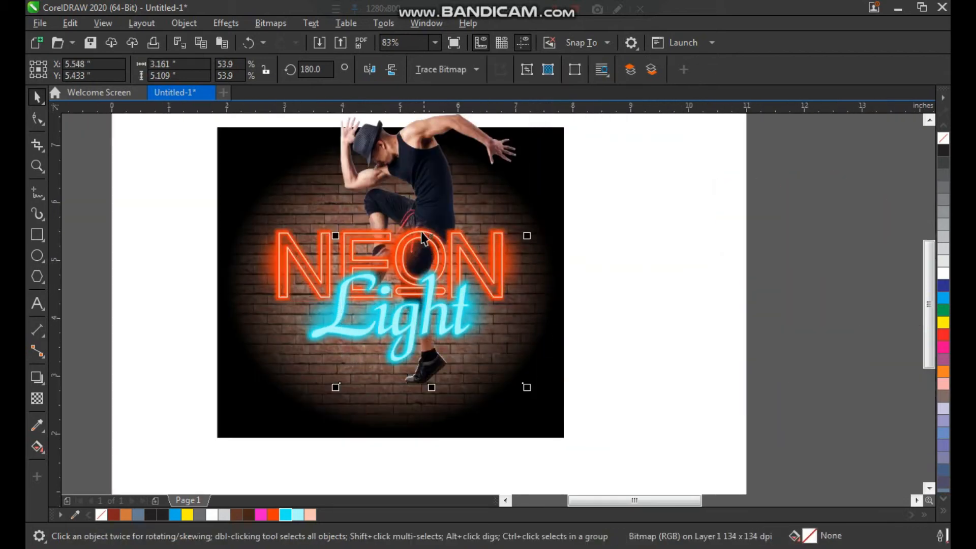
{"action": "left_click_drag", "start_coordinate": [530, 390], "coordinate": [484, 346]}
{"action": "key", "text": "F2"}
{"action": "left_click_drag", "start_coordinate": [528, 143], "coordinate": [329, 317]}
{"action": "left_click_drag", "start_coordinate": [505, 243], "coordinate": [489, 214]}
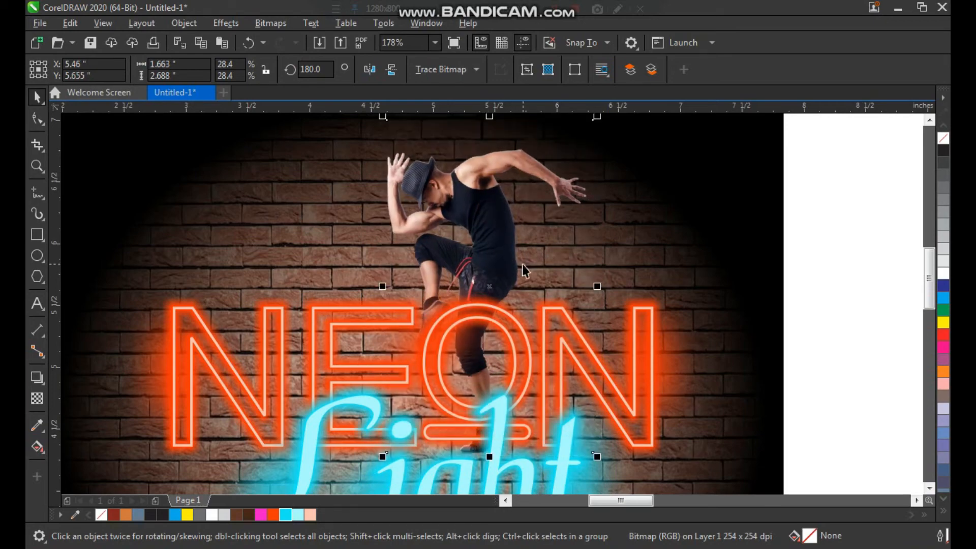
- Bring the dancer image in front of the lettering and position it so the standing leg crosses the O of NEON
{"action": "key", "text": "F3"}
{"action": "key", "text": "F2"}
{"action": "left_click_drag", "start_coordinate": [321, 241], "coordinate": [540, 430]}
{"action": "left_click_drag", "start_coordinate": [562, 280], "coordinate": [572, 285]}
{"action": "key", "text": "F3"}
{"action": "key", "text": "F2"}
{"action": "left_click_drag", "start_coordinate": [746, 181], "coordinate": [359, 487]}
{"action": "left_click_drag", "start_coordinate": [400, 224], "coordinate": [580, 359]}
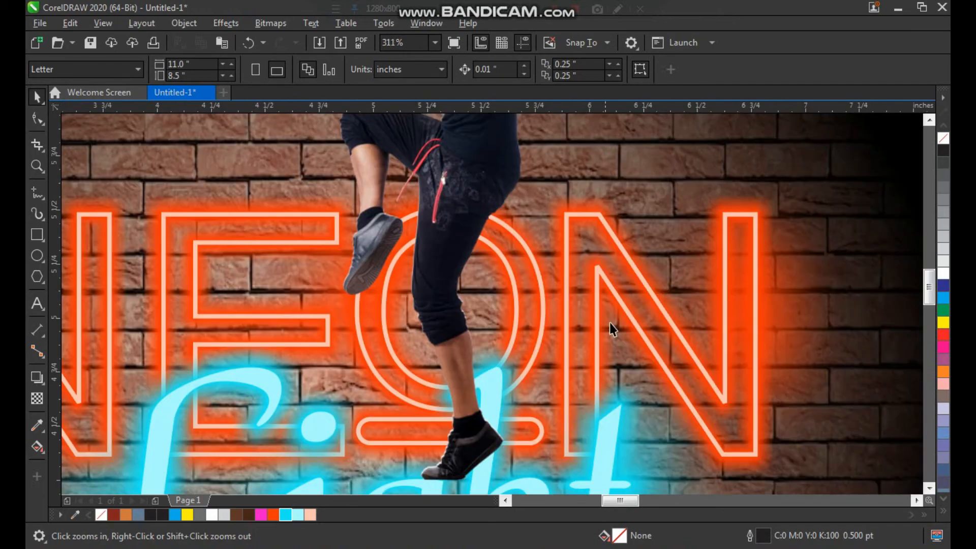
{"action": "left_click", "coordinate": [646, 285]}
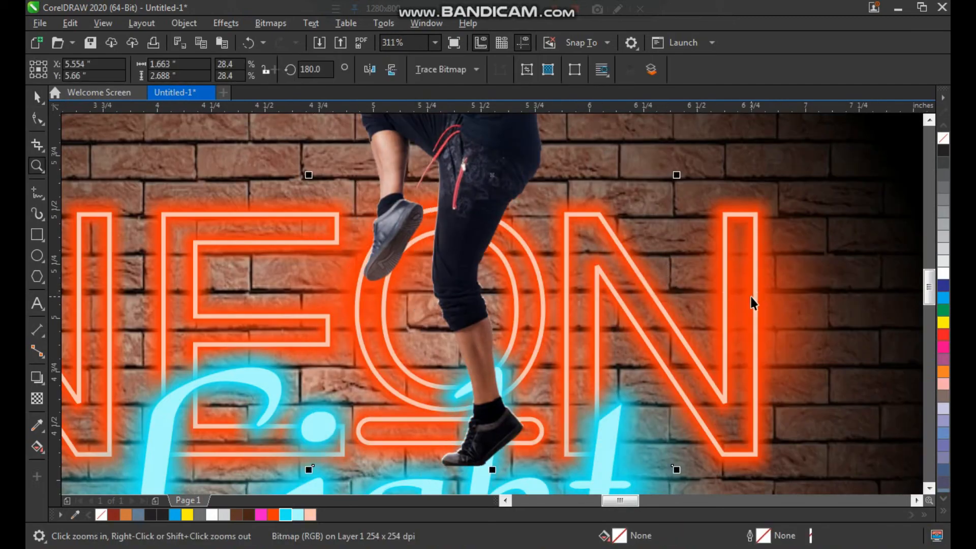
- Convert the NEON group to a 300 dpi RGB (24-bit) bitmap with anti-aliasing and a transparent background
{"action": "left_click", "coordinate": [771, 292]}
{"action": "key", "text": "F3"}
{"action": "key", "text": "F2"}
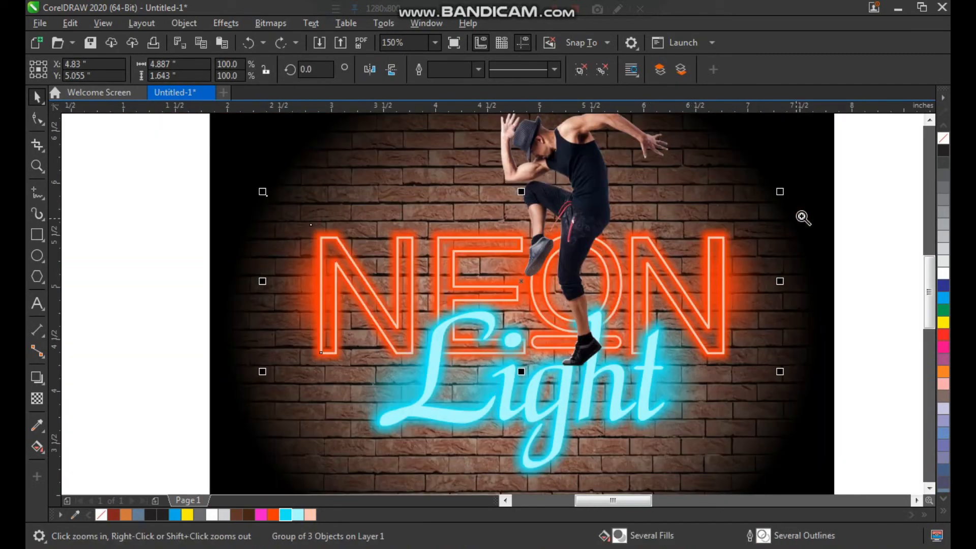
{"action": "left_click_drag", "start_coordinate": [573, 324], "coordinate": [244, 436]}
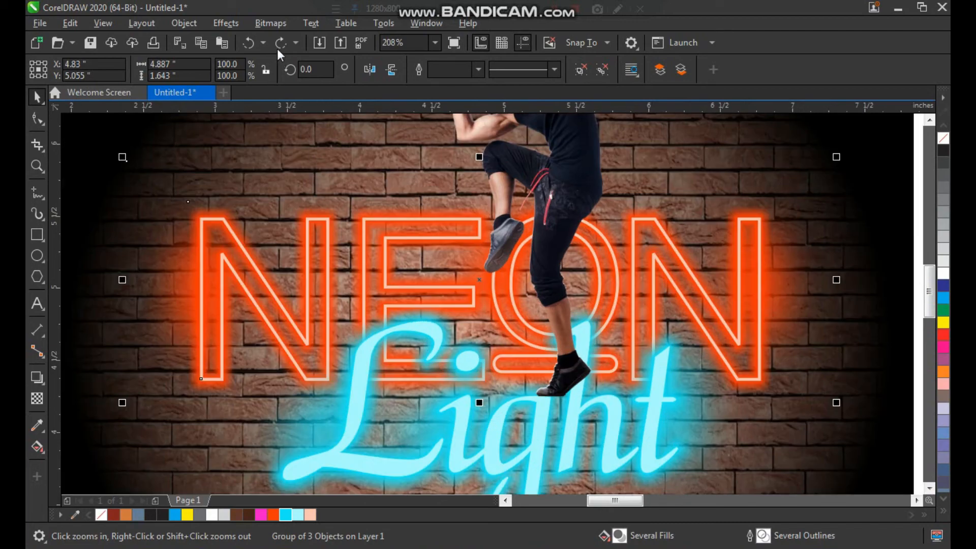
{"action": "left_click", "coordinate": [271, 23]}
{"action": "left_click", "coordinate": [305, 40]}
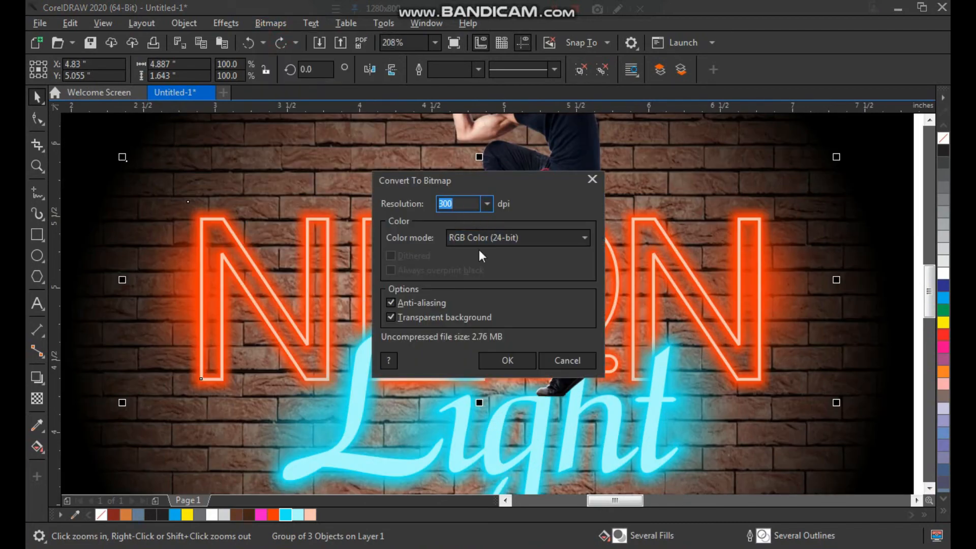
{"action": "left_click", "coordinate": [511, 236]}
{"action": "left_click", "coordinate": [487, 295]}
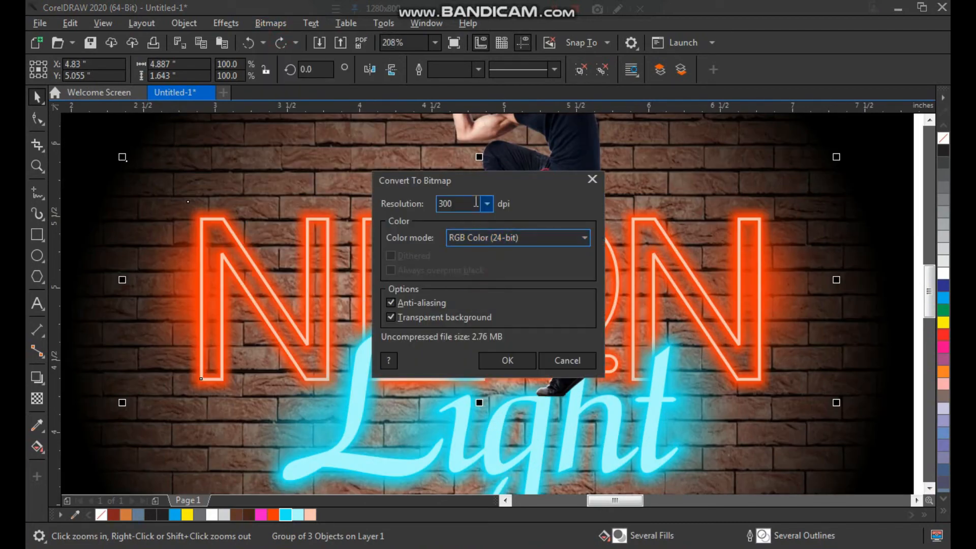
{"action": "left_click", "coordinate": [501, 361]}
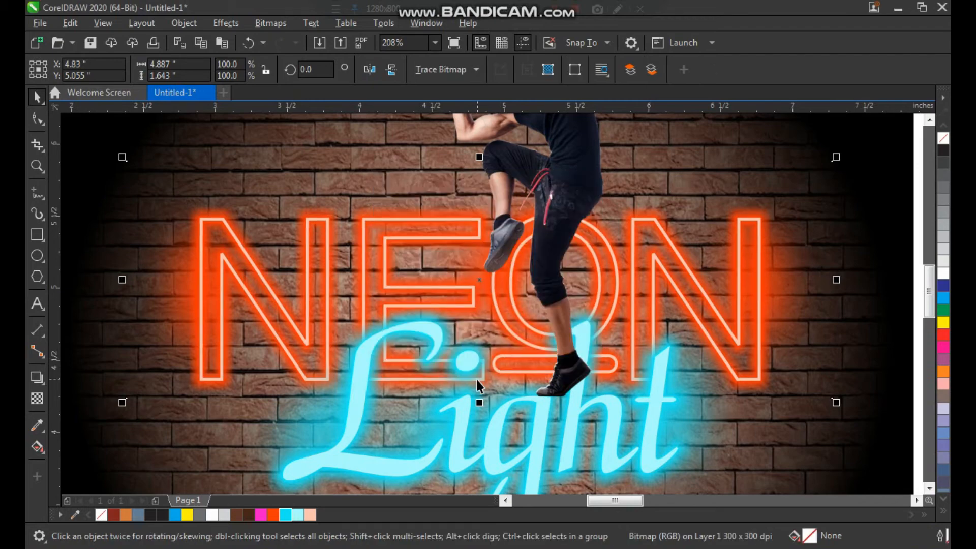
- Draw a rectangle of about 0.55 by 0.52 inches over the dancer's thigh and the upper part of the O
{"action": "right_click", "coordinate": [486, 343]}
{"action": "left_click_drag", "start_coordinate": [457, 253], "coordinate": [581, 351]}
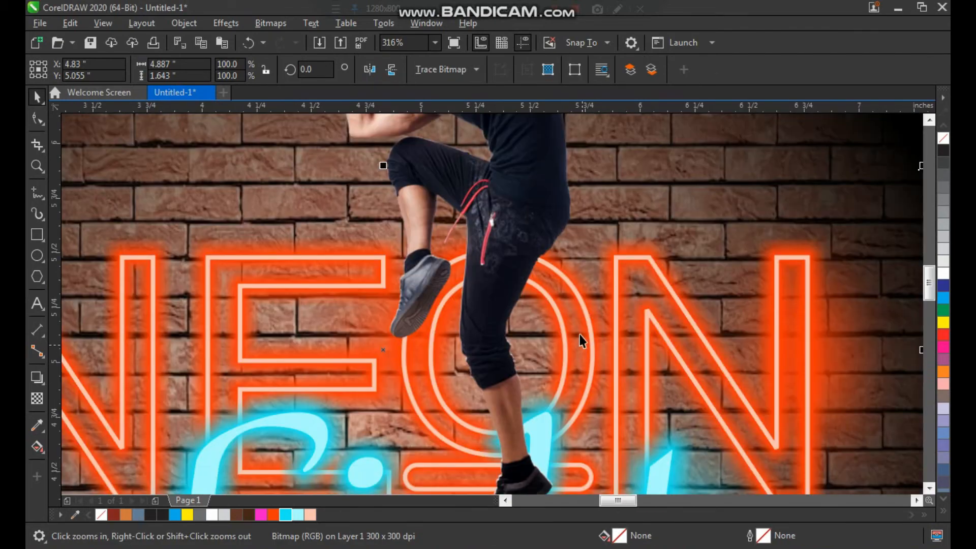
{"action": "left_click", "coordinate": [40, 238]}
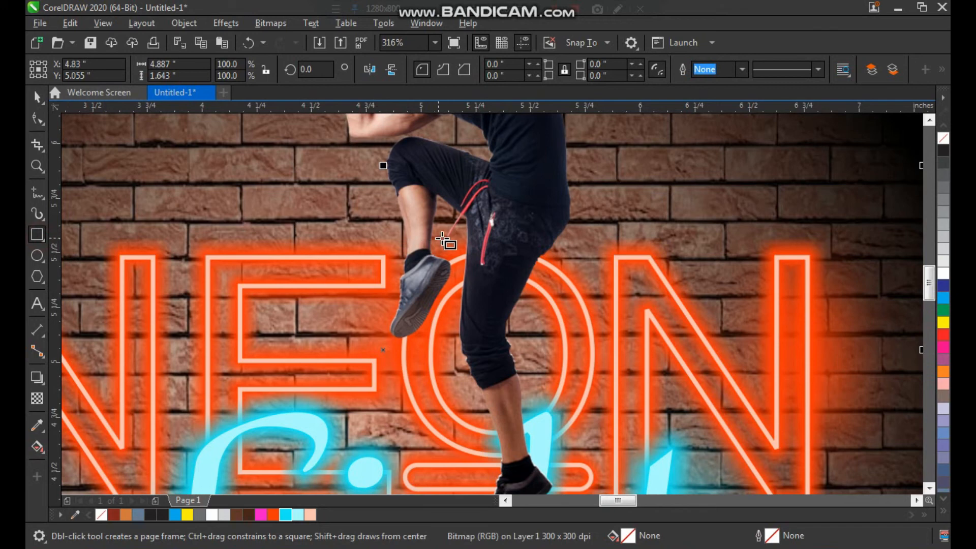
{"action": "left_click_drag", "start_coordinate": [447, 224], "coordinate": [575, 338]}
{"action": "key", "text": "space"}
{"action": "left_click_drag", "start_coordinate": [446, 282], "coordinate": [450, 282]}
- Try to intersect the rectangle with the dancer image
{"action": "left_click", "coordinate": [661, 329], "text": "shift"}
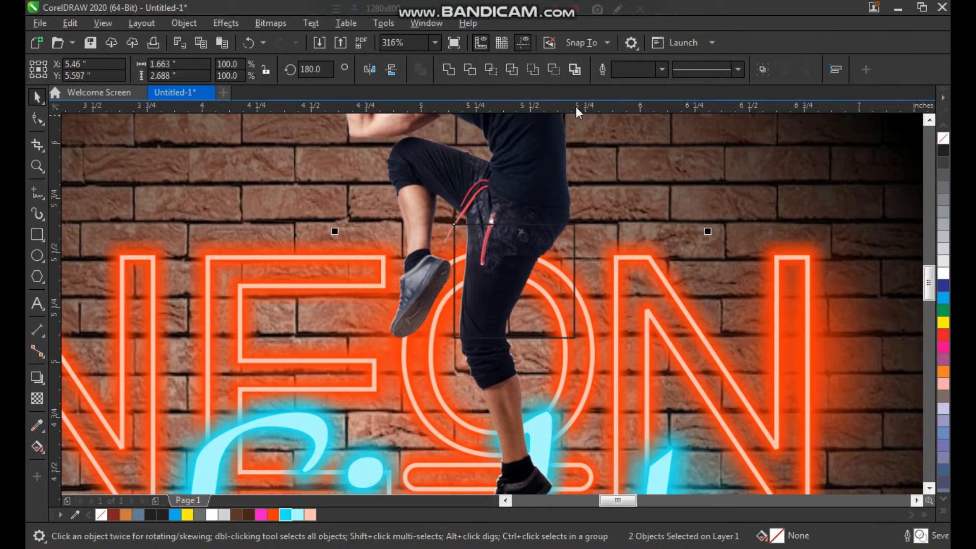
{"action": "left_click", "coordinate": [496, 71]}
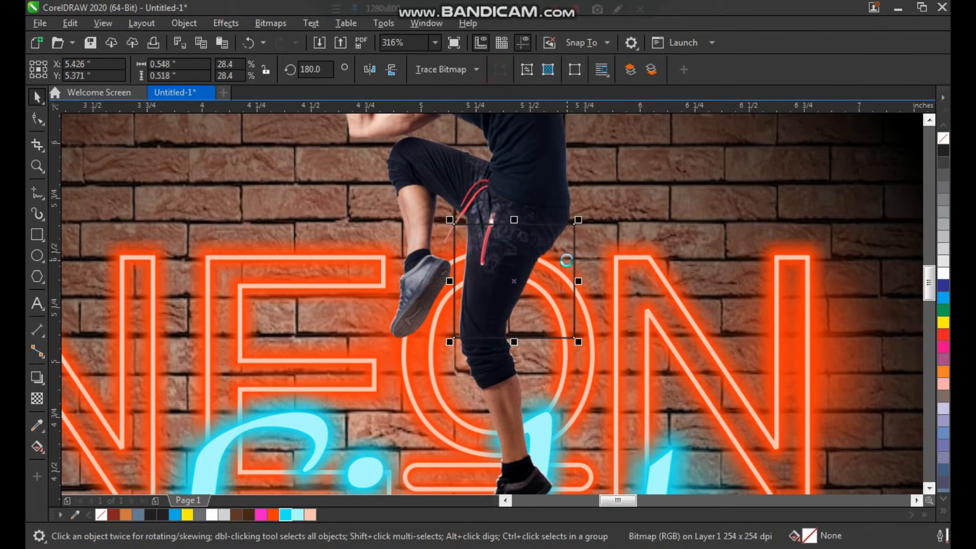
{"action": "left_click_drag", "start_coordinate": [538, 291], "coordinate": [505, 290]}
{"action": "key", "text": "ctrl+z"}
{"action": "key", "text": "Escape"}
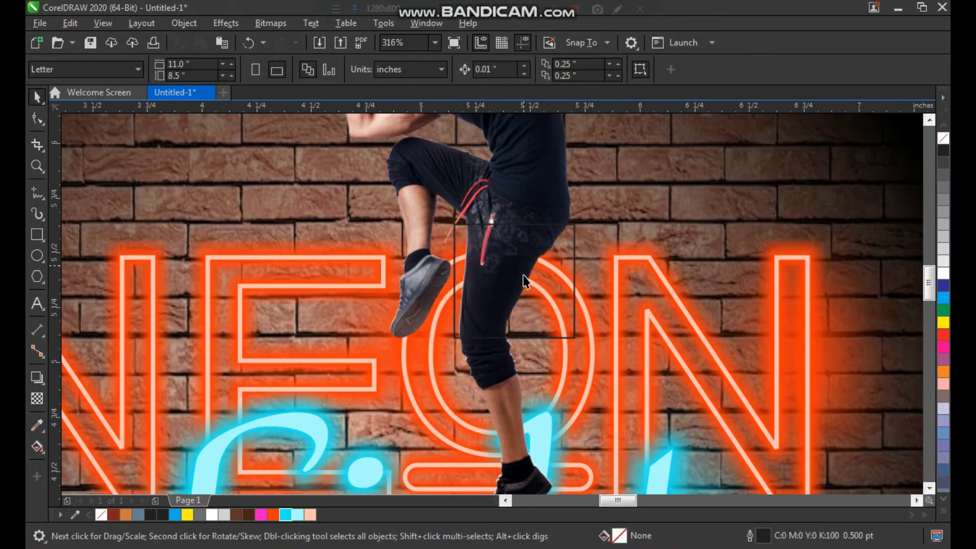
{"action": "left_click_drag", "start_coordinate": [554, 290], "coordinate": [577, 301]}
{"action": "key", "text": "ctrl+z"}
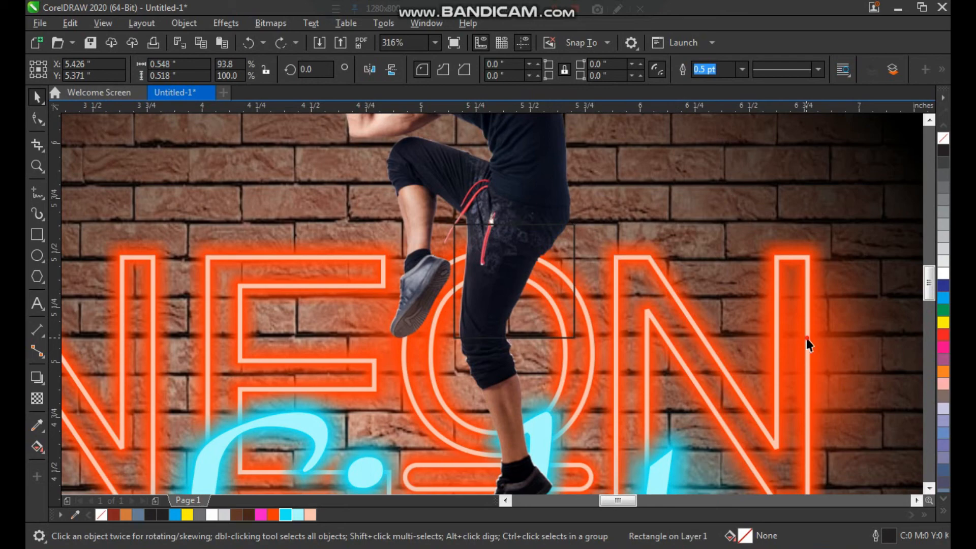
- Intersect the rectangle with the NEON bitmap to copy the upper part of the O
{"action": "left_click", "coordinate": [701, 339]}
{"action": "left_click", "coordinate": [574, 318]}
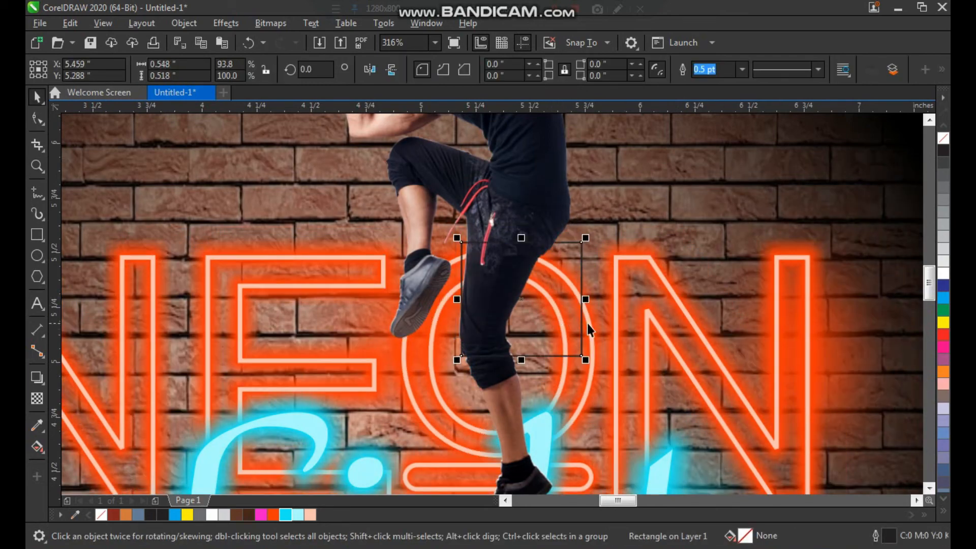
{"action": "left_click", "coordinate": [808, 325], "text": "shift"}
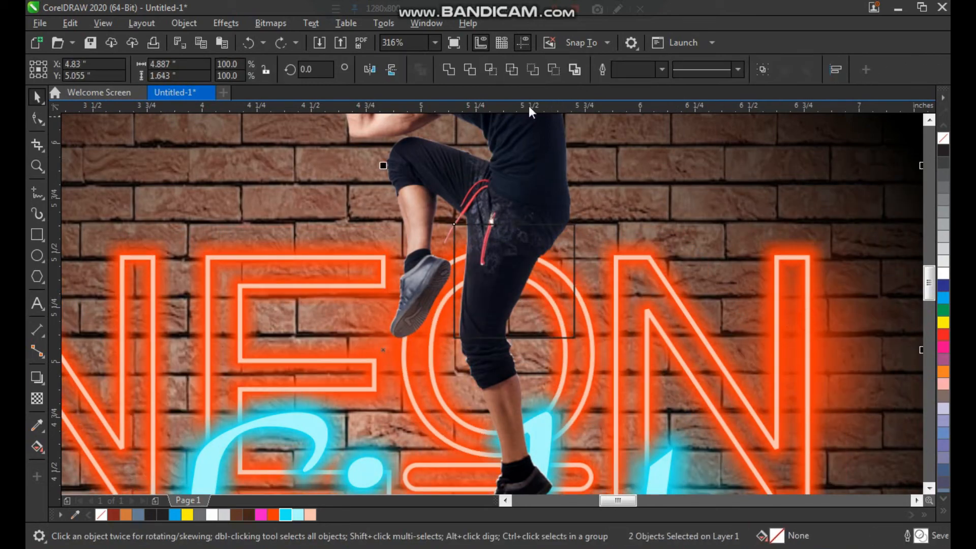
{"action": "left_click", "coordinate": [490, 71]}
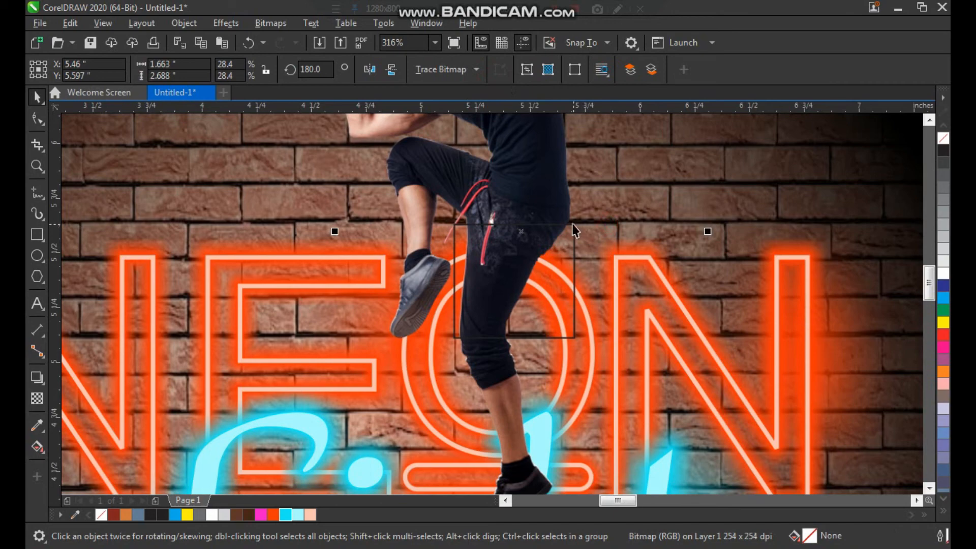
- Delete the rectangle and bring the intersected piece of the O in front of the dancer
{"action": "key", "text": "ctrl+z"}
{"action": "key", "text": "Delete"}
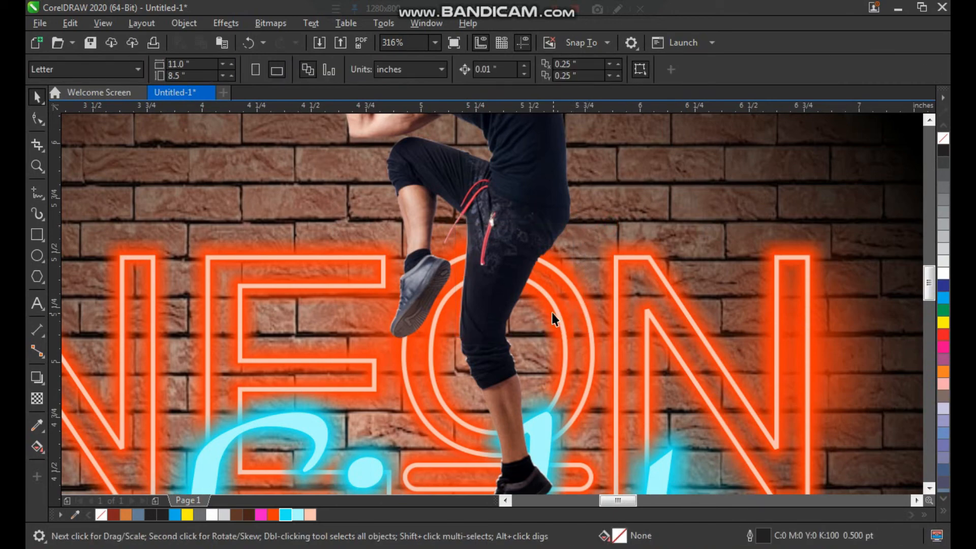
{"action": "key", "text": "ctrl+z"}
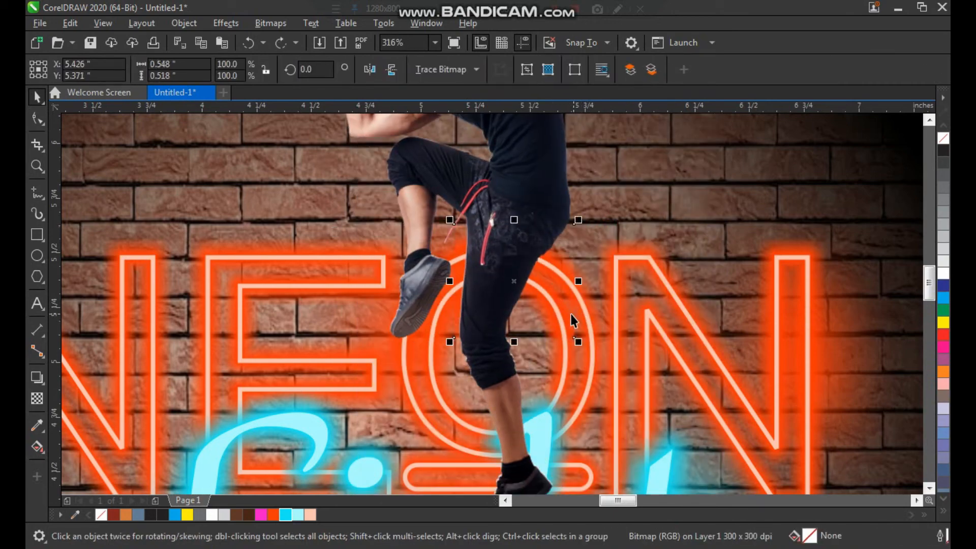
{"action": "key", "text": "shift+Page_Up"}
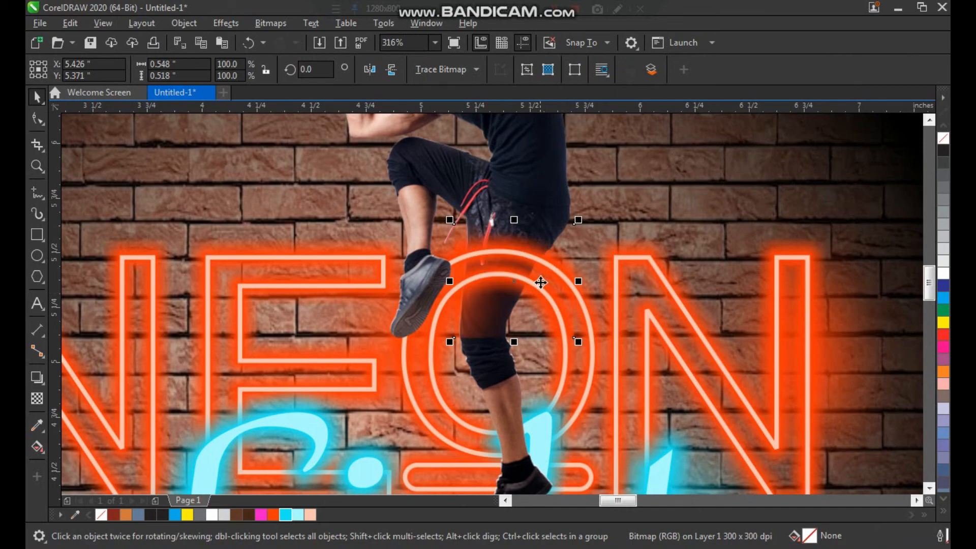
- Draw a rectangle of about 0.42 by 0.61 inches over the dancer's raised shoe, between the E and the O
{"action": "scroll", "coordinate": [540, 283], "scroll_direction": "down", "scroll_amount": 5}
{"action": "key", "text": "z"}
{"action": "left_click_drag", "start_coordinate": [723, 165], "coordinate": [359, 434]}
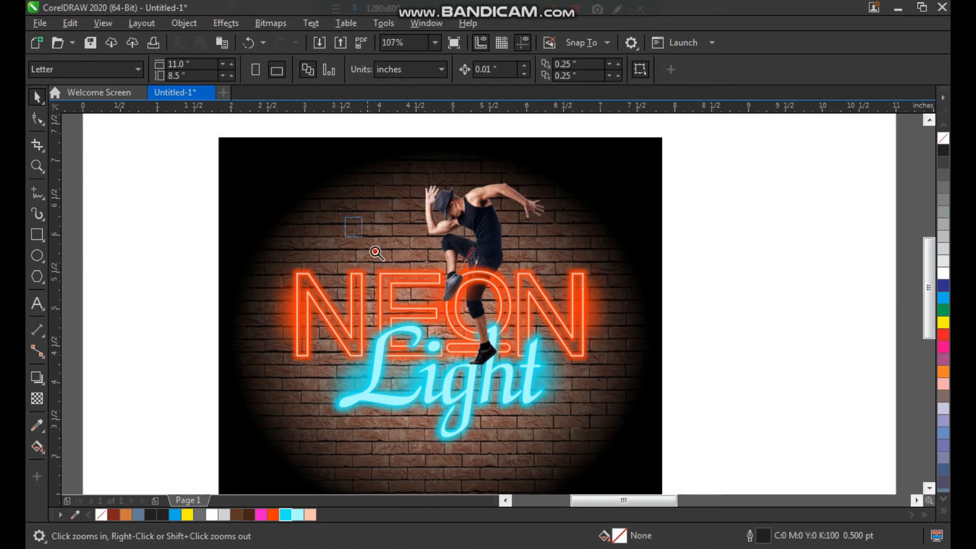
{"action": "left_click", "coordinate": [569, 405]}
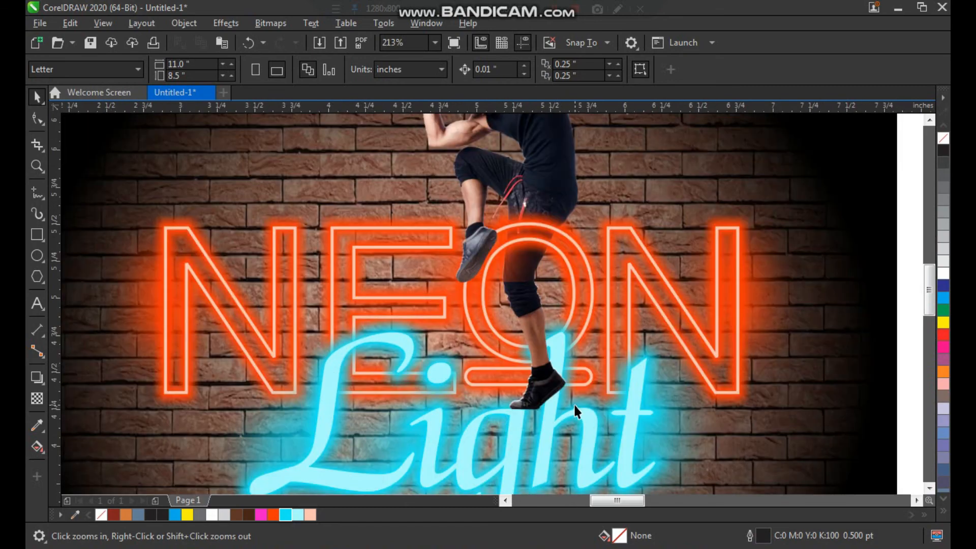
{"action": "left_click", "coordinate": [537, 261]}
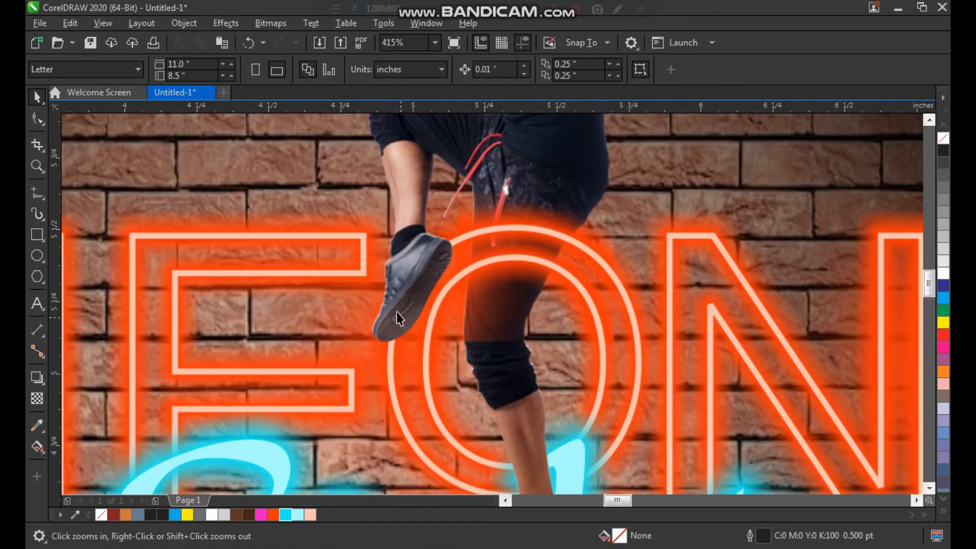
{"action": "left_click", "coordinate": [37, 234]}
{"action": "mouse_move", "coordinate": [472, 203]}
{"action": "left_mouse_down"}
{"action": "mouse_move", "coordinate": [405, 345]}
{"action": "mouse_move", "coordinate": [345, 383]}
{"action": "left_mouse_up"}
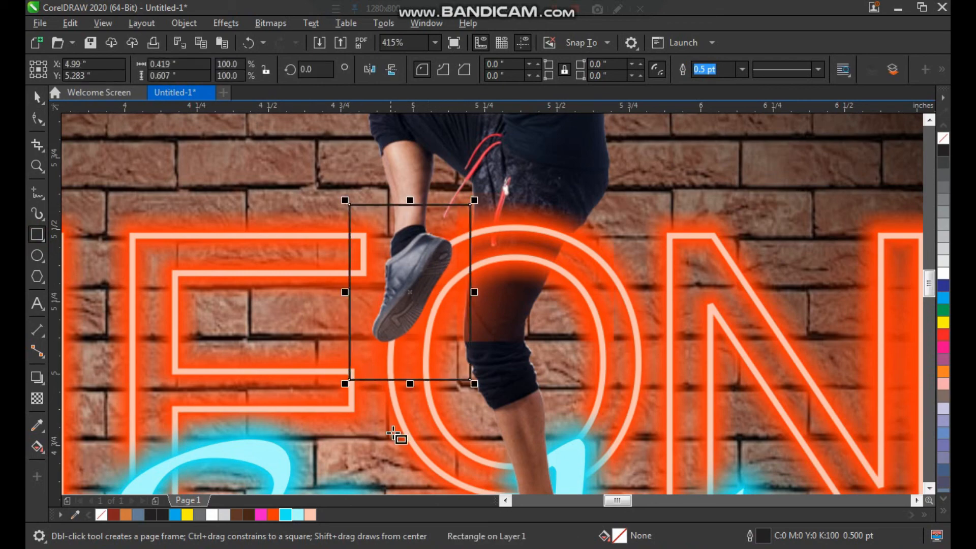
- Intersect the rectangle with the NEON bitmap to copy the glowing parts of the E and O around the shoe
{"action": "key", "text": "space"}
{"action": "scroll", "coordinate": [393, 342], "scroll_direction": "down", "scroll_amount": 2}
{"action": "left_click", "coordinate": [145, 303]}
{"action": "key", "text": "ctrl+z"}
{"action": "left_click", "coordinate": [415, 337]}
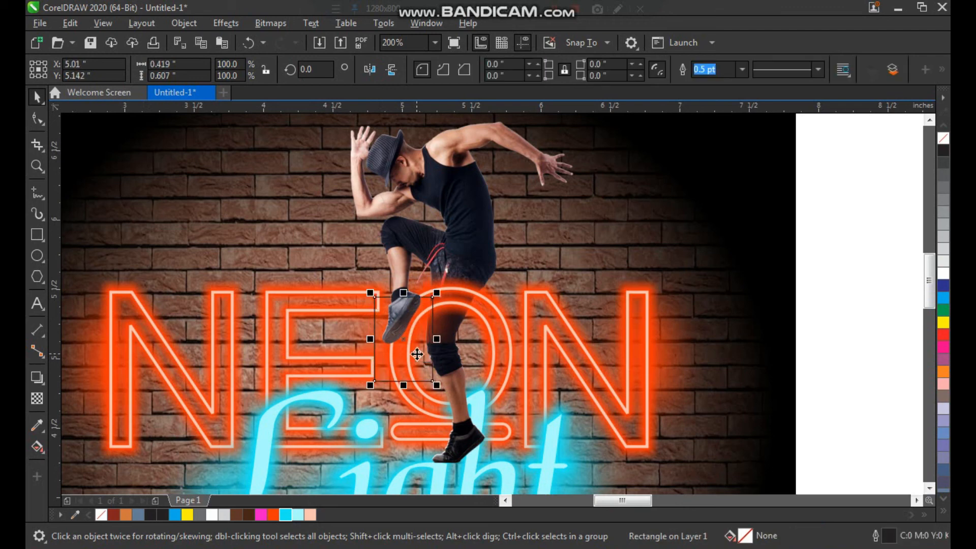
{"action": "left_click", "coordinate": [127, 302], "text": "shift"}
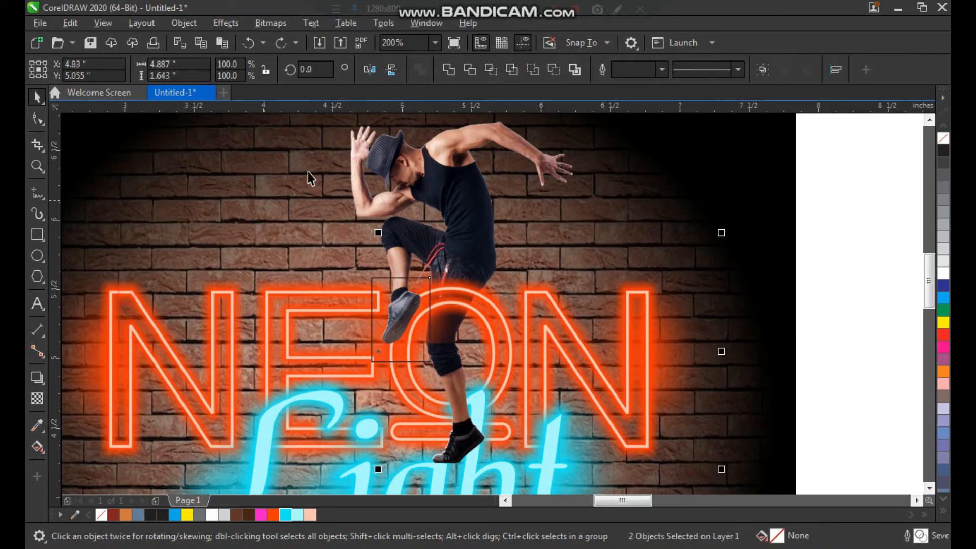
{"action": "left_click", "coordinate": [490, 69]}
- Bring the intersected piece of the lettering in front of the dancer's raised shoe and delete the rectangle
{"action": "key", "text": "shift+Page_Up"}
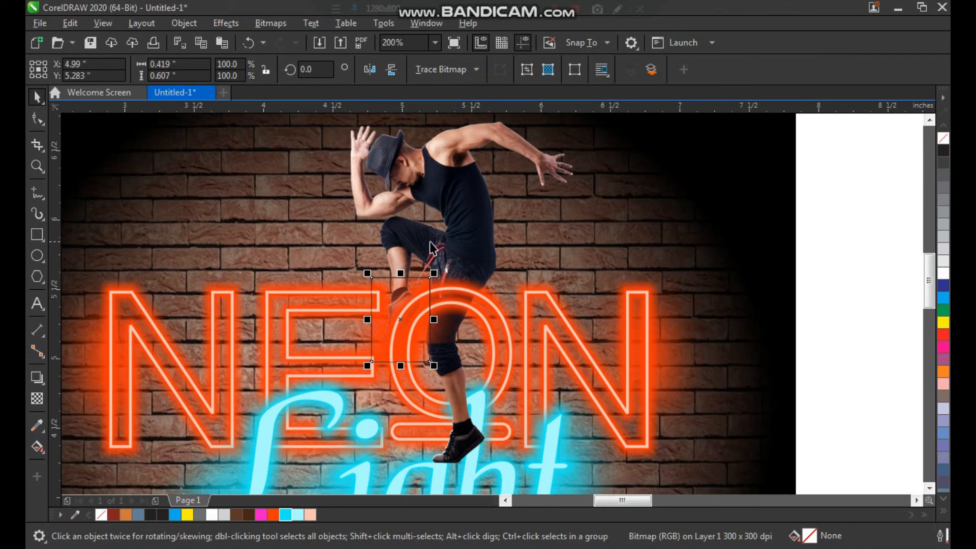
{"action": "left_click_drag", "start_coordinate": [429, 305], "coordinate": [437, 313]}
{"action": "key", "text": "ctrl+z"}
{"action": "left_click", "coordinate": [430, 336]}
{"action": "key", "text": "Delete"}
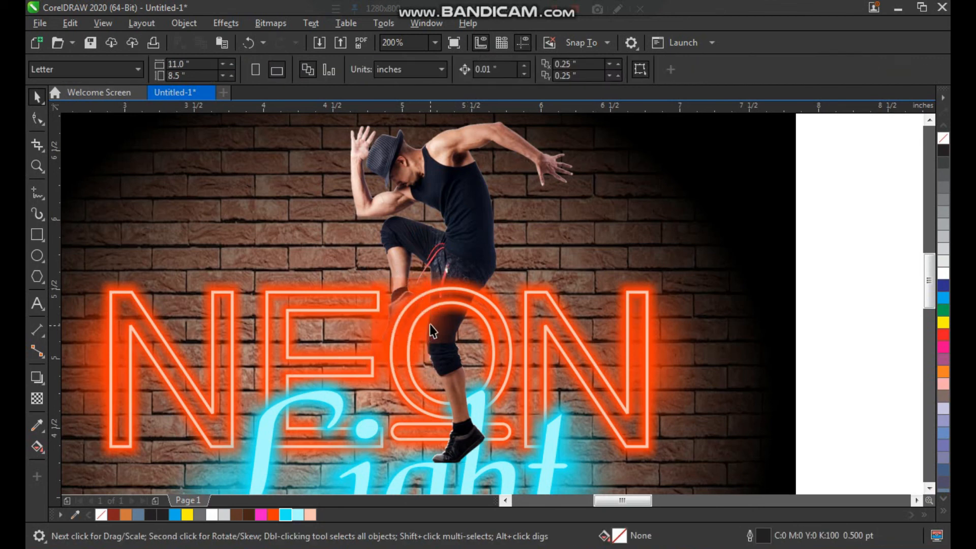
- Group the dancer with the NEON Light lettering and centre the group horizontally and vertically on the brick wall background
{"action": "scroll", "coordinate": [429, 324], "scroll_direction": "down", "scroll_amount": 1}
{"action": "key", "text": "F2"}
{"action": "left_click_drag", "start_coordinate": [235, 200], "coordinate": [569, 454]}
{"action": "scroll", "coordinate": [388, 285], "scroll_direction": "down", "scroll_amount": 1}
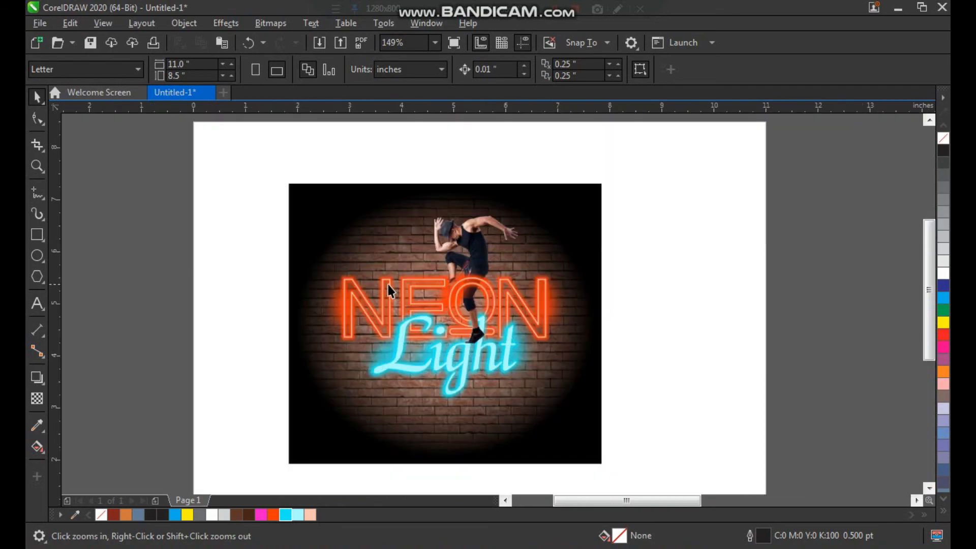
{"action": "left_click_drag", "start_coordinate": [274, 165], "coordinate": [606, 447]}
{"action": "left_click_drag", "start_coordinate": [709, 154], "coordinate": [308, 464]}
{"action": "left_click", "coordinate": [532, 456]}
{"action": "key", "text": "ctrl+a"}
{"action": "key", "text": "ctrl+g"}
{"action": "left_click", "coordinate": [575, 405], "text": "shift"}
{"action": "key", "text": "c"}
{"action": "key", "text": "e"}
- Enlarge the group of dancer and lettering slightly and adjust its position on the brick wall
{"action": "left_click", "coordinate": [762, 306]}
{"action": "left_click_drag", "start_coordinate": [608, 303], "coordinate": [603, 303]}
{"action": "left_click_drag", "start_coordinate": [647, 394], "coordinate": [670, 418]}
{"action": "left_click_drag", "start_coordinate": [549, 290], "coordinate": [547, 283]}
{"action": "left_click", "coordinate": [744, 303]}
{"action": "key", "text": "F3"}
{"action": "key", "text": "F2"}
{"action": "left_click_drag", "start_coordinate": [327, 165], "coordinate": [623, 416]}
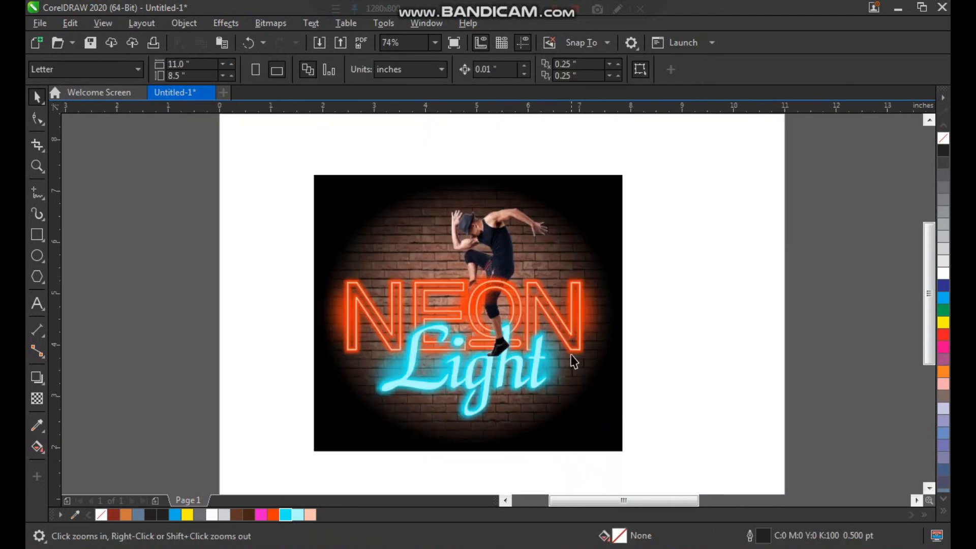
{"action": "left_click_drag", "start_coordinate": [666, 152], "coordinate": [301, 453]}
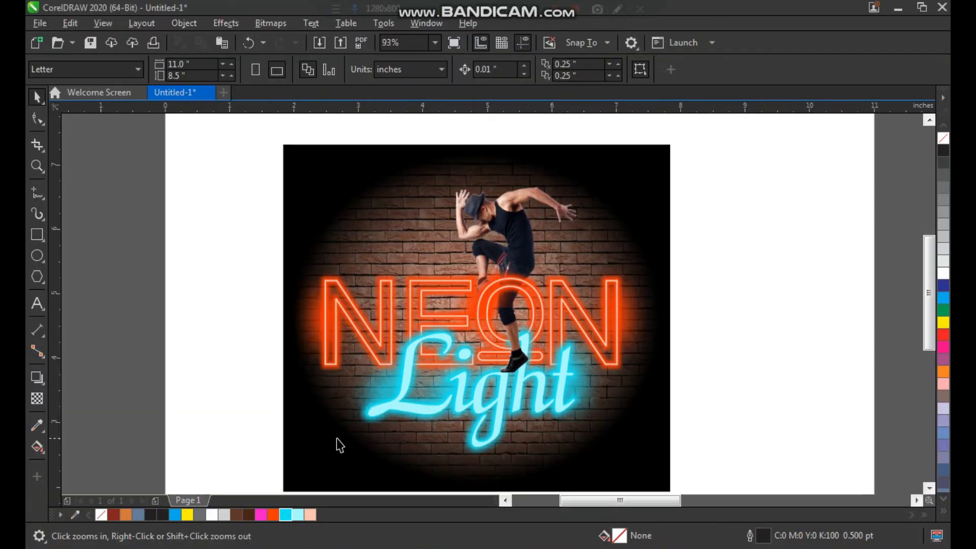
{"action": "right_click", "coordinate": [340, 445]}
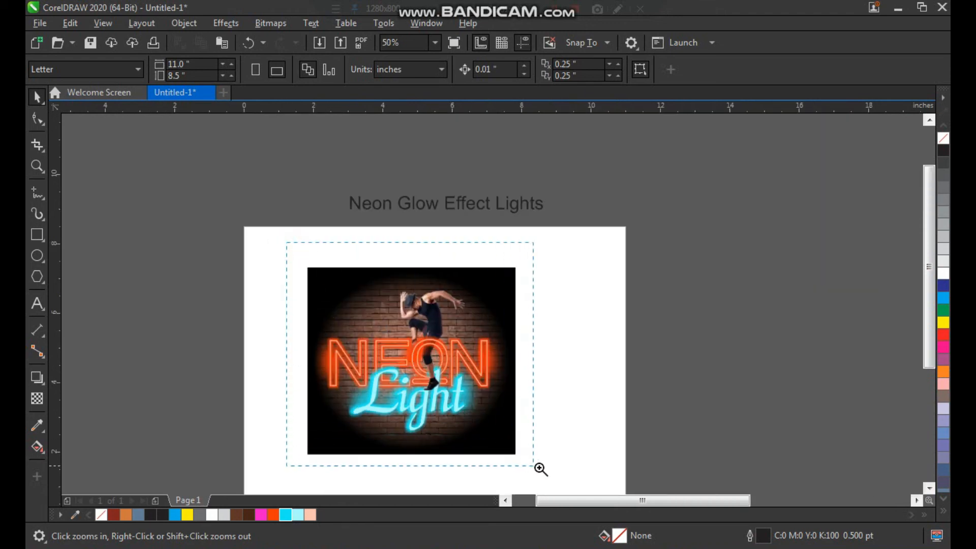